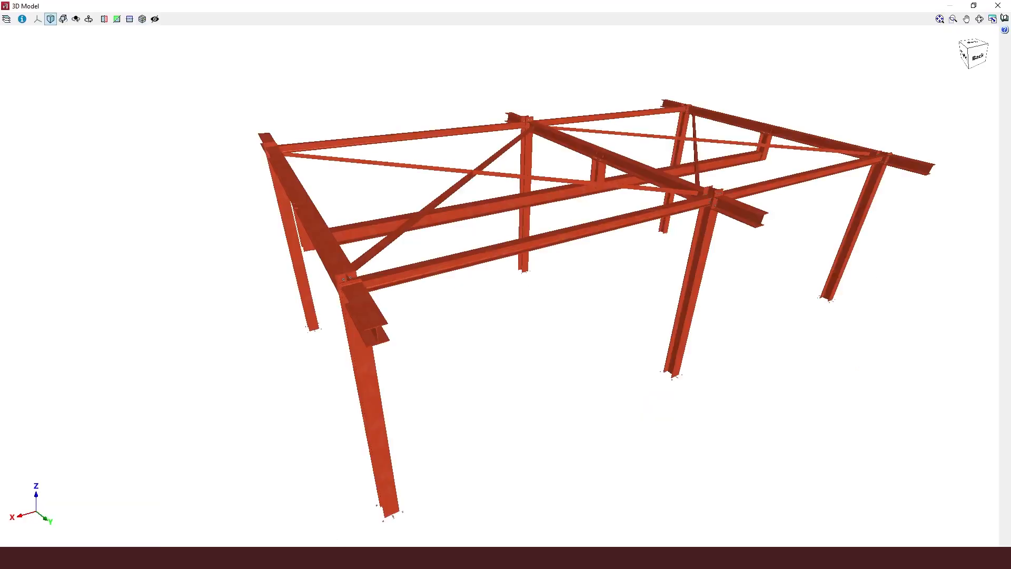
Examine the pergola's columns, suspended beam, posts and diagonal bracing in the 3D model, closing the 3D view when done.
scroll(269, 280, "up", 3)
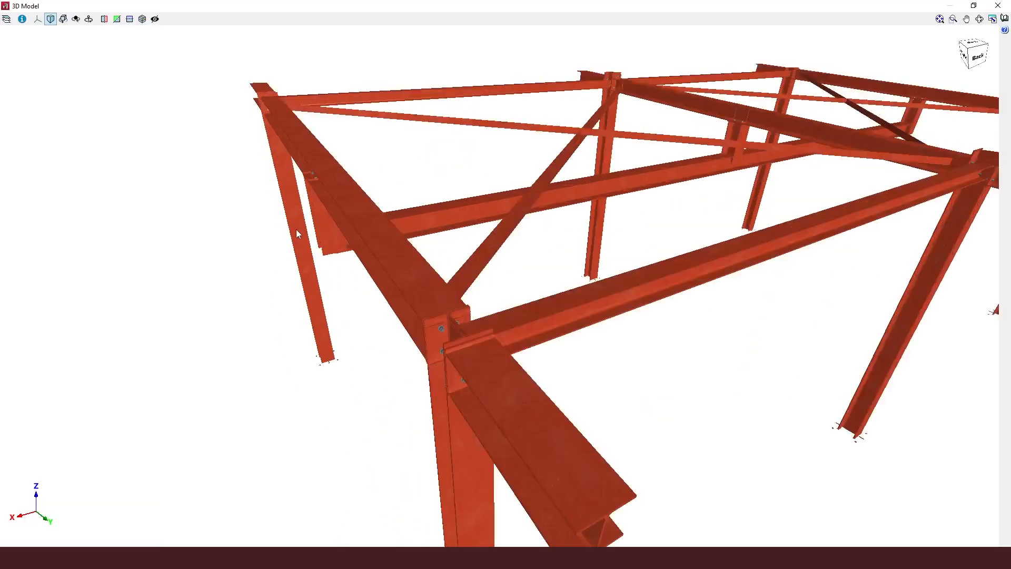
scroll(296, 229, "up", 1)
middle_click_drag(353, 230, 378, 217, "shift")
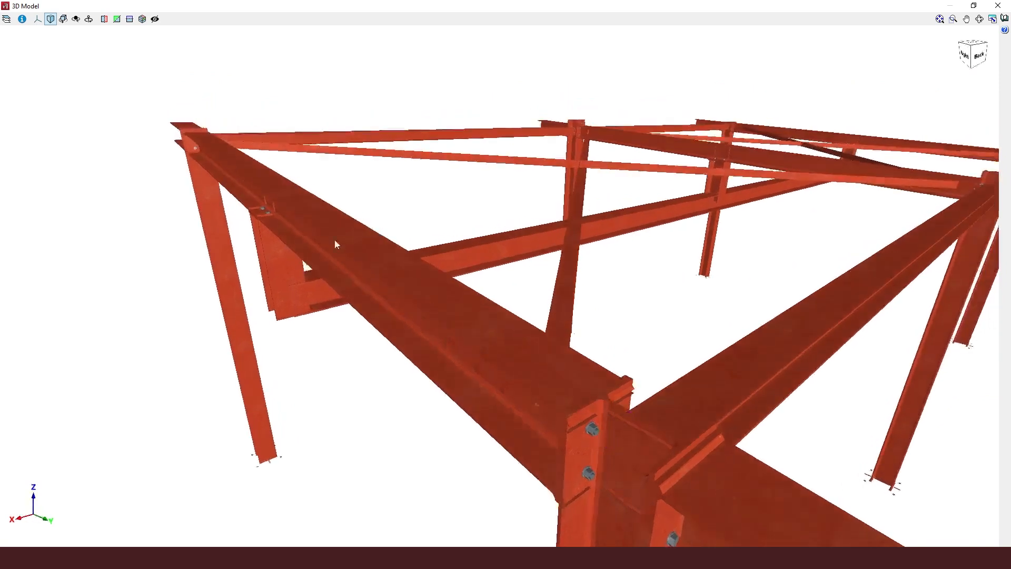
scroll(247, 315, "up", 3)
scroll(259, 300, "down", 5)
scroll(262, 298, "up", 1)
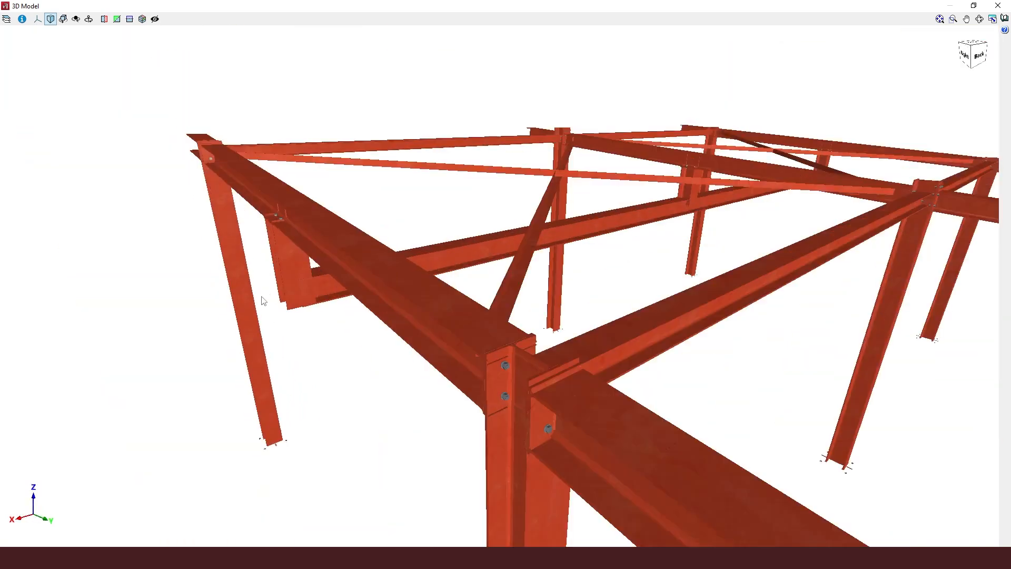
scroll(263, 300, "up", 3)
middle_click_drag(788, 279, 799, 266, "shift")
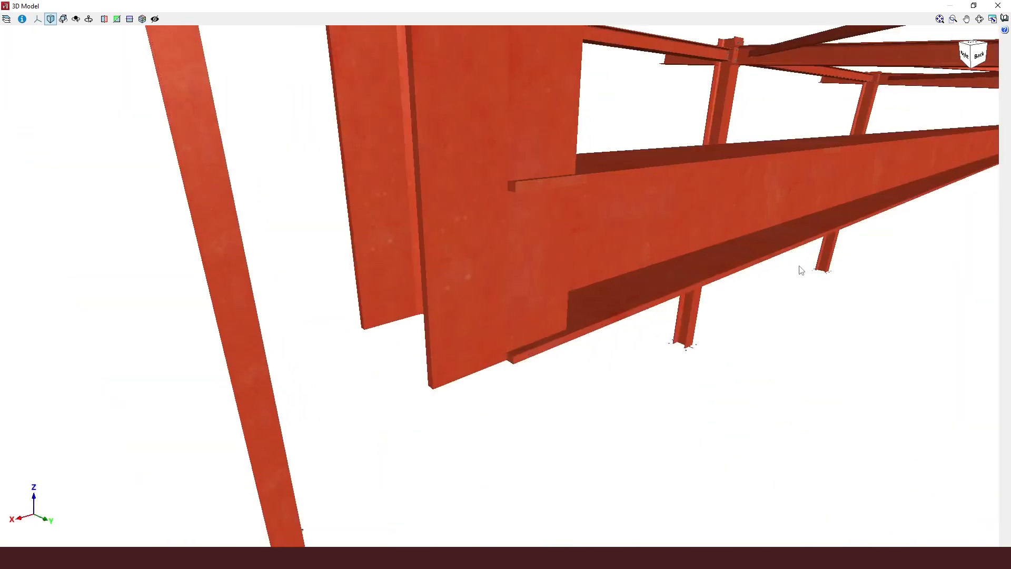
scroll(599, 296, "down", 4)
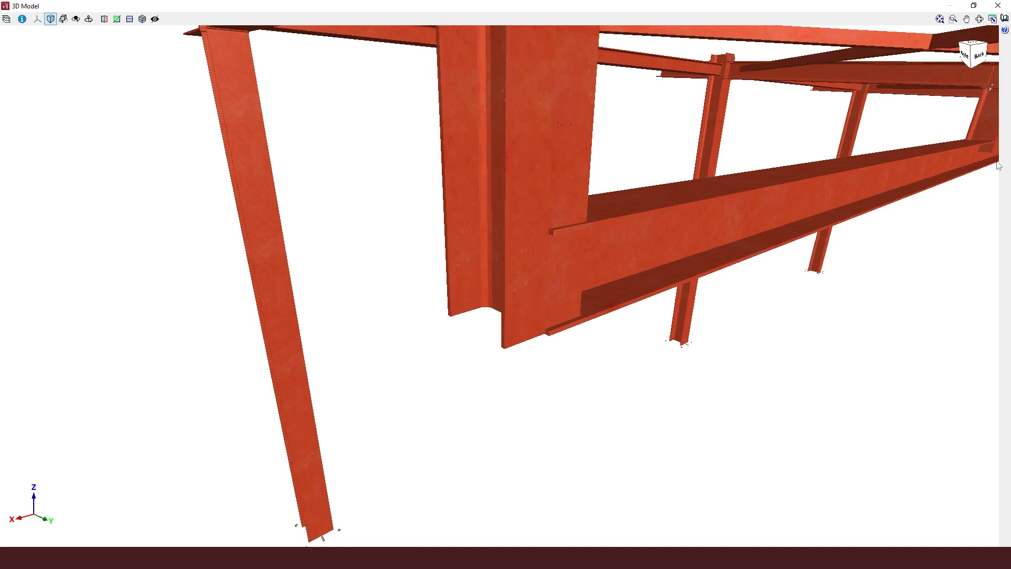
scroll(997, 162, "up", 4)
middle_click_drag(973, 170, 895, 208, "shift")
scroll(902, 253, "down", 4)
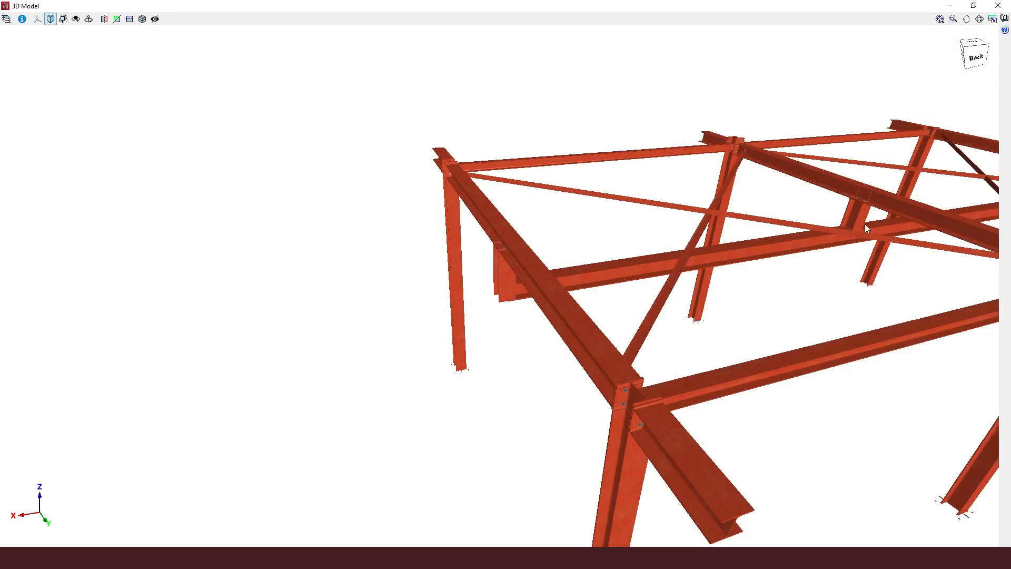
scroll(725, 227, "up", 6)
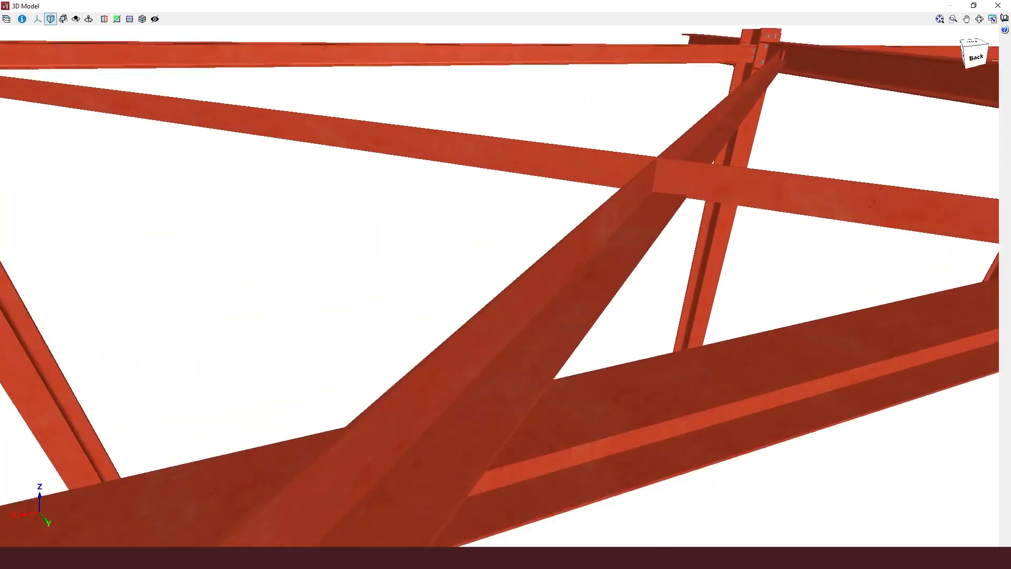
key("Escape")
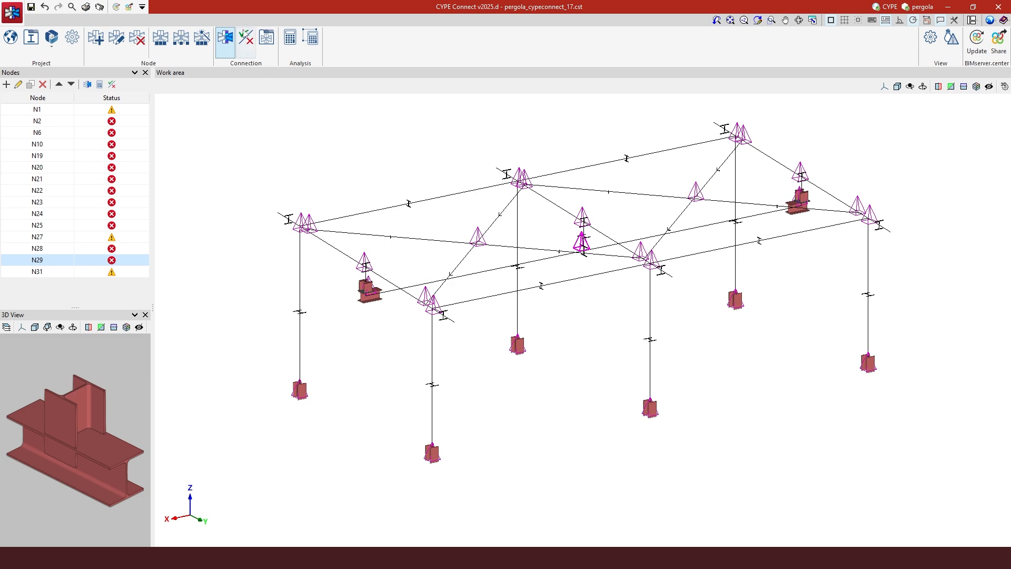
Open the connection at node N29, at the foot of the middle hanging post, for editing.
mouse_move(579, 245)
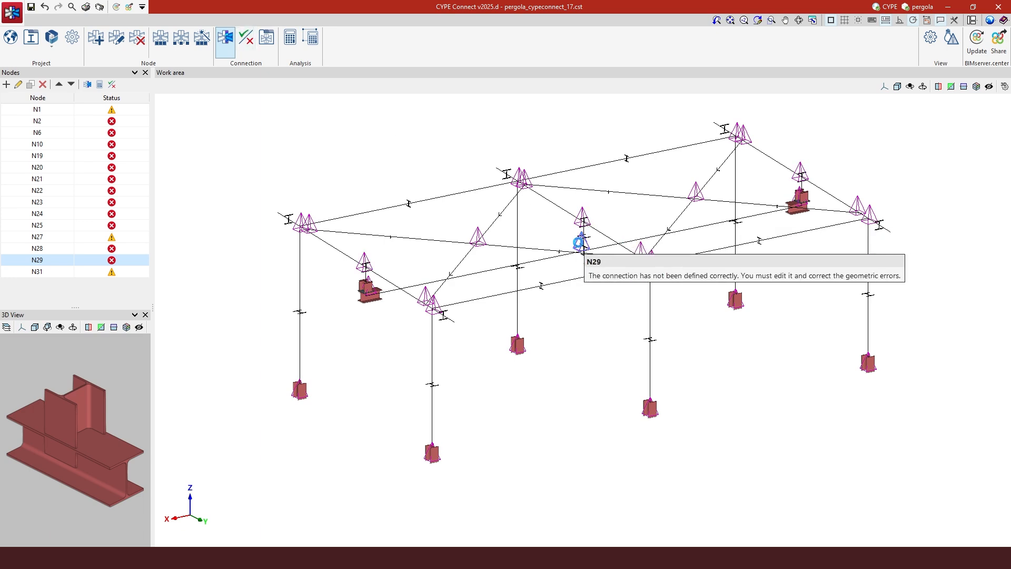
left_click(578, 242)
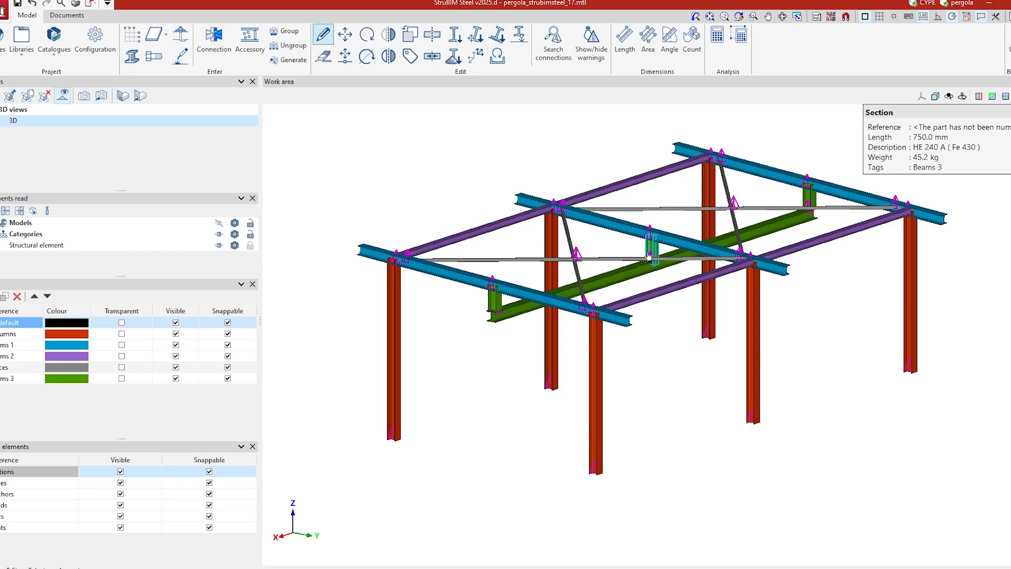
In StruBIM Steel, open the Type 14 connection of the middle hanging post for editing, and switch back to CYPE Connect.
scroll(736, 295, "up", 3)
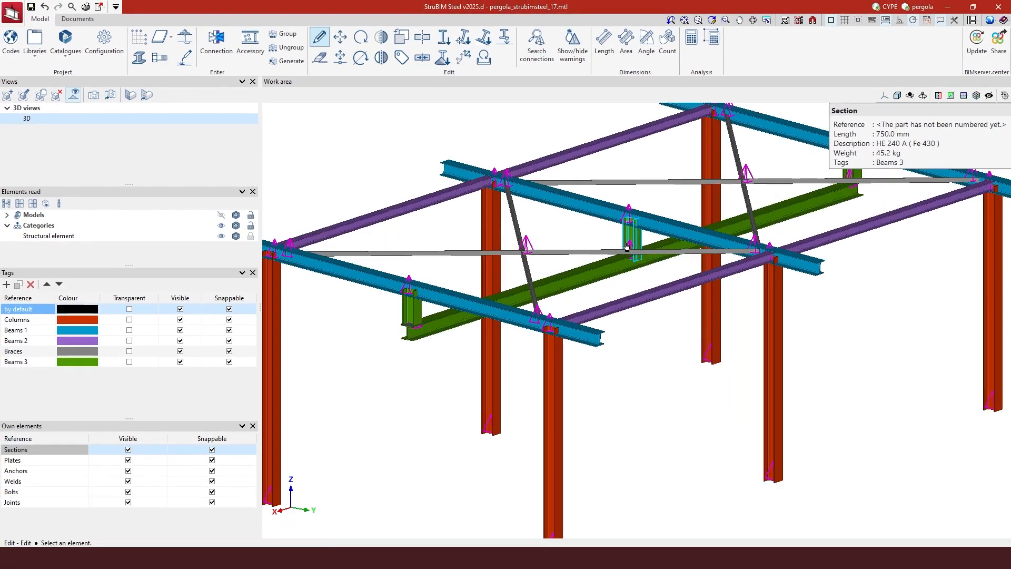
scroll(627, 247, "up", 5)
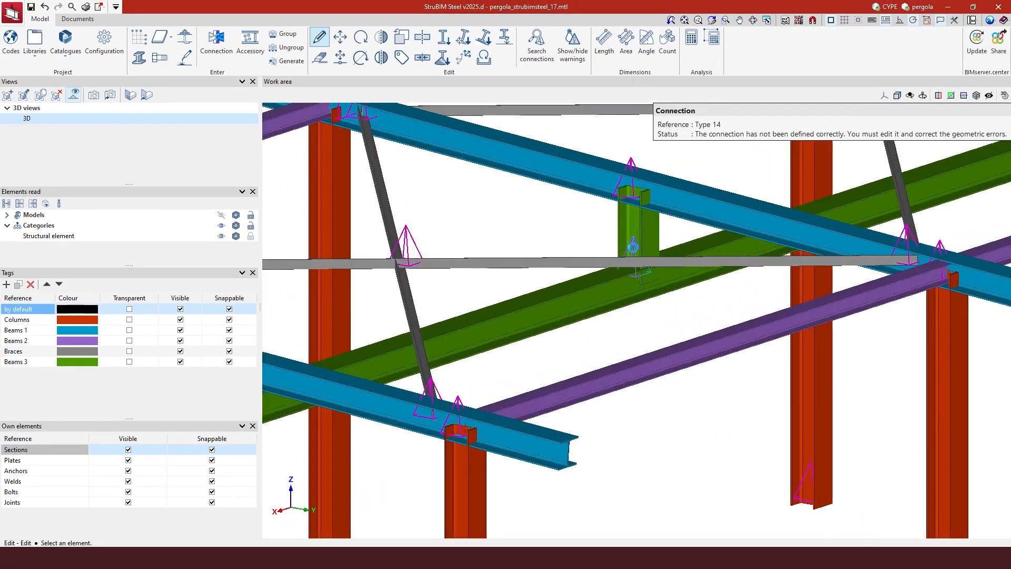
double_click(633, 247)
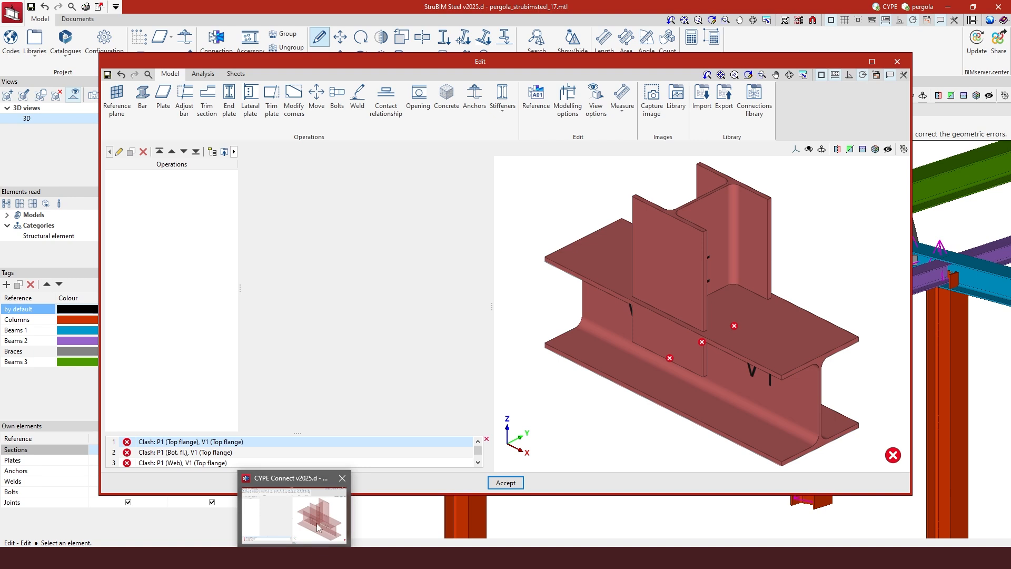
left_click(317, 523)
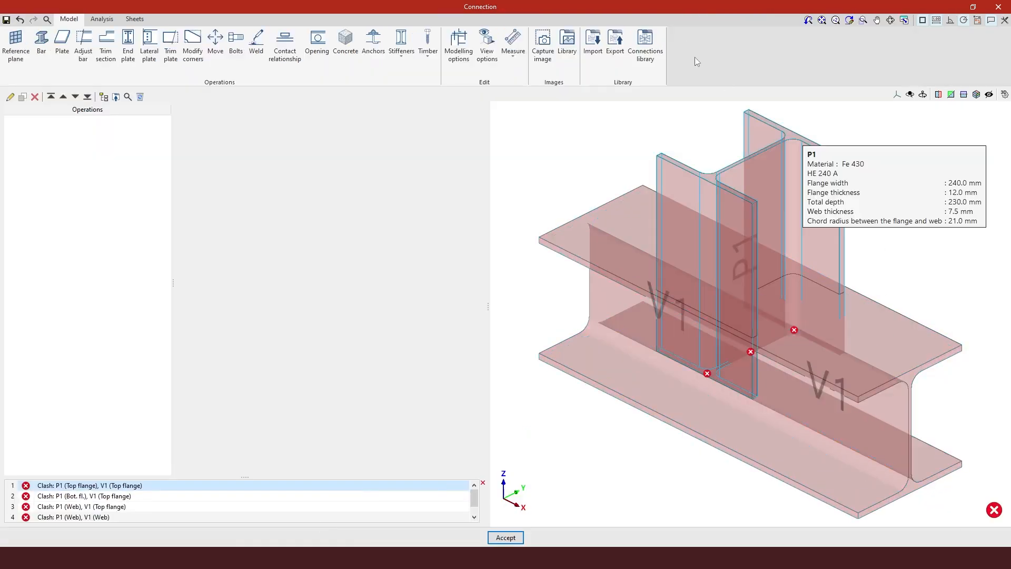
Change the view options so that the connection's sections are drawn as opaque solids.
left_click(487, 48)
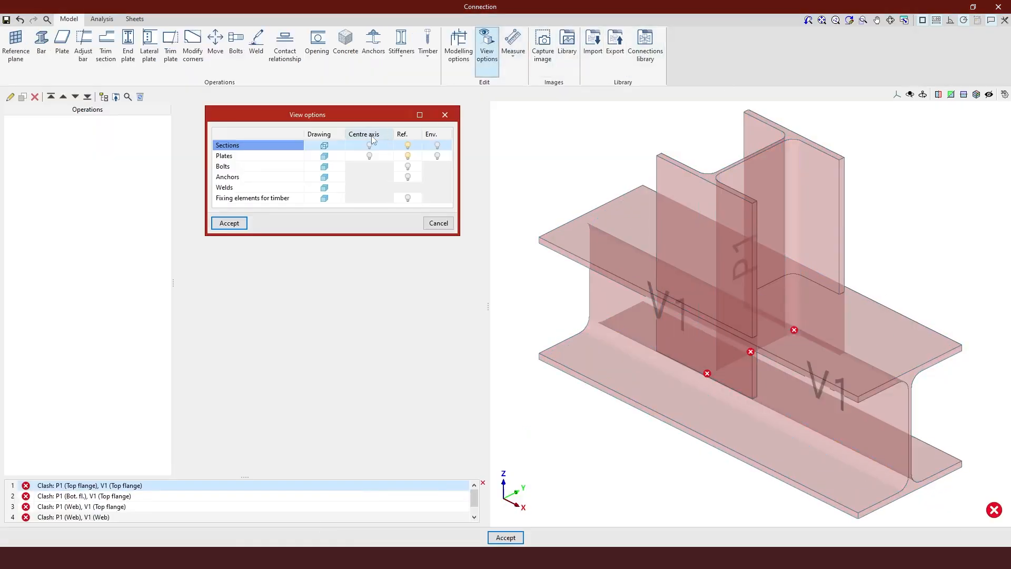
left_click(325, 146)
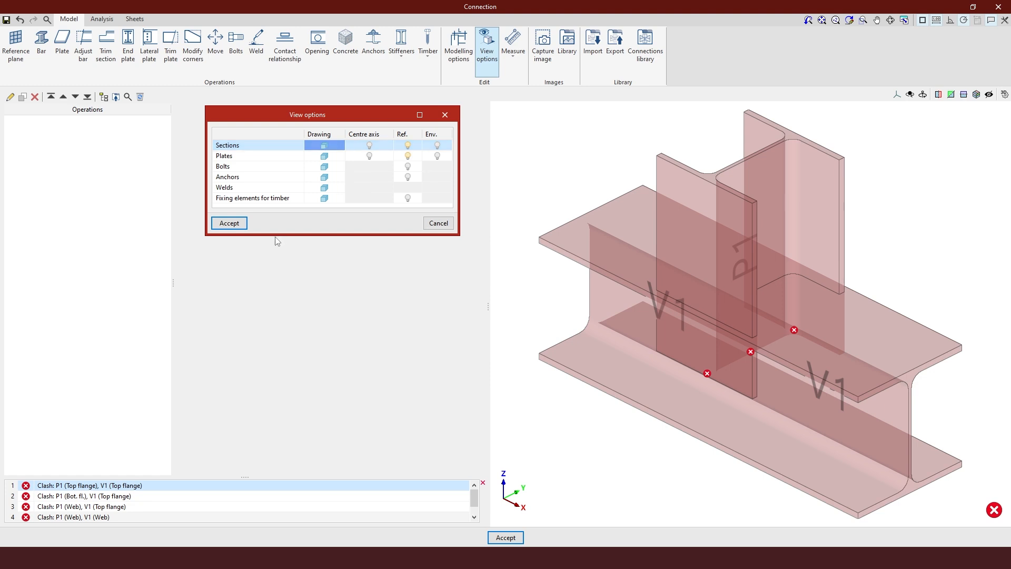
left_click(229, 222)
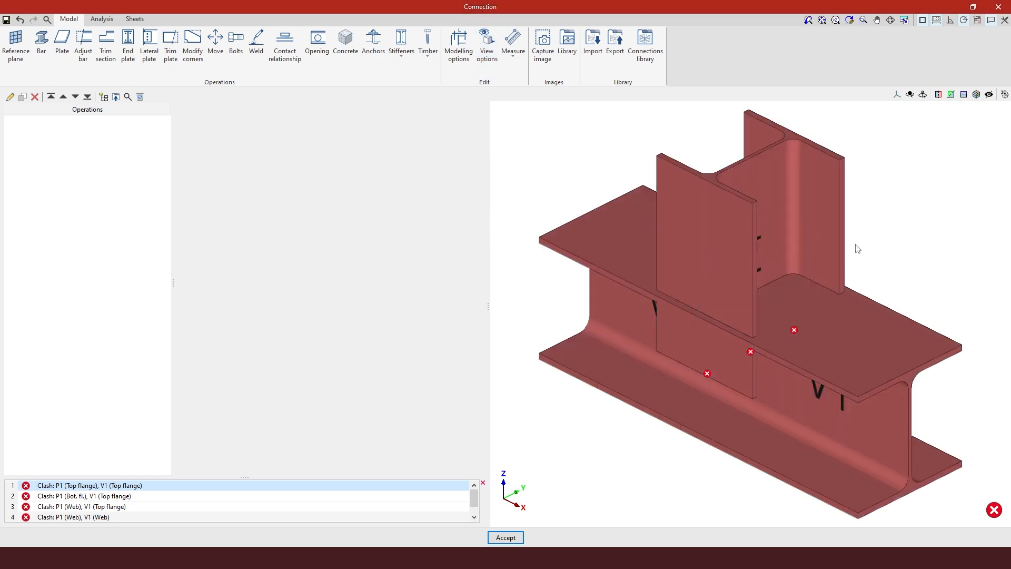
Add an end plate to section P1 that joins it to the nearest face of V1.
scroll(828, 344, "down", 2)
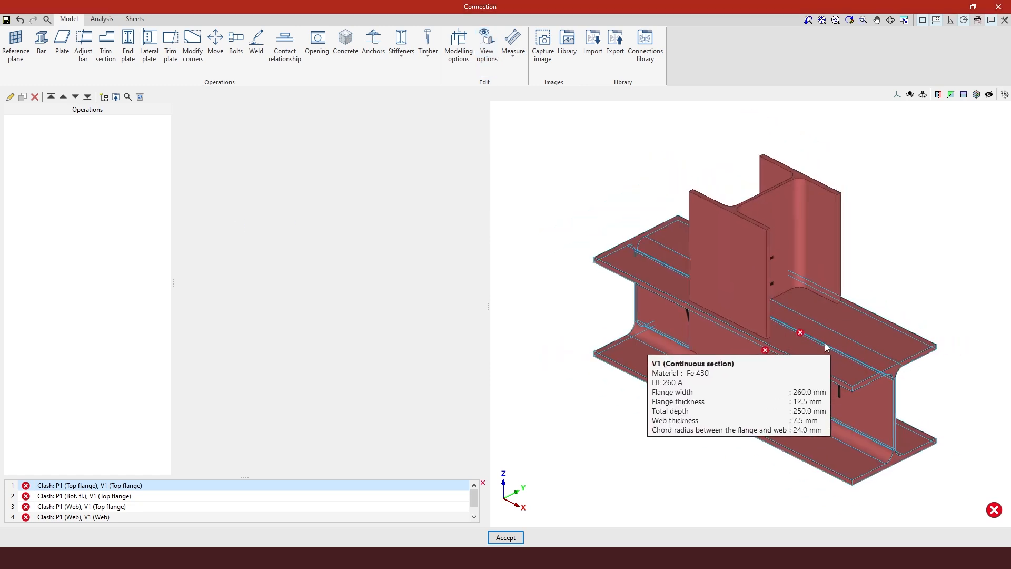
middle_click_drag(826, 344, 763, 331)
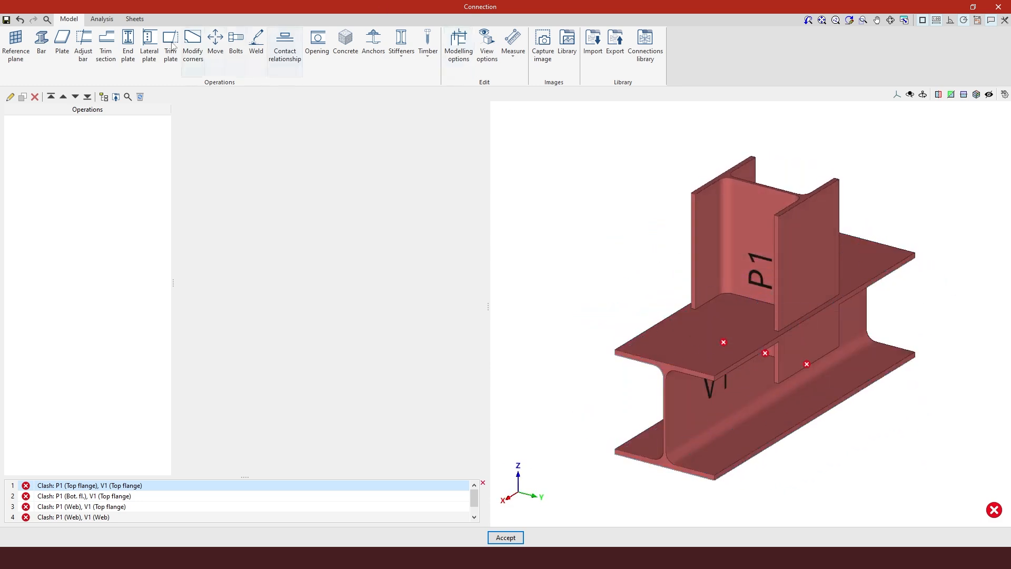
left_click(128, 50)
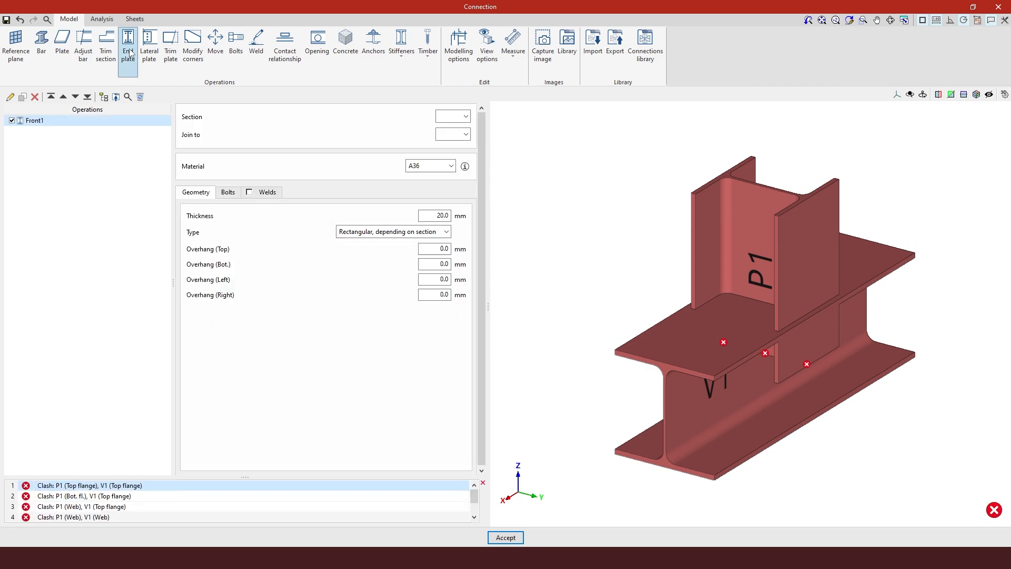
left_click(453, 116)
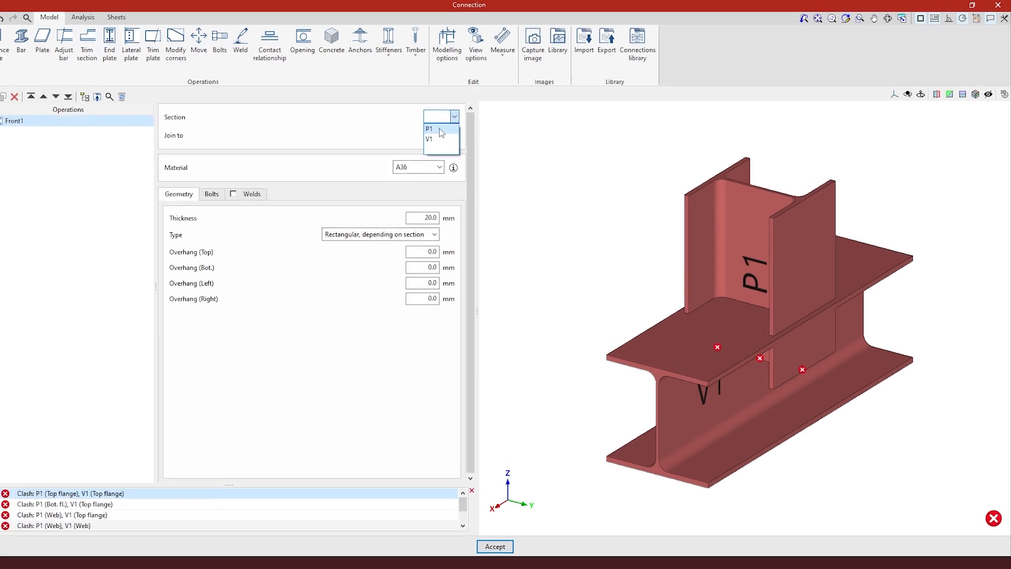
left_click(440, 129)
left_click(457, 135)
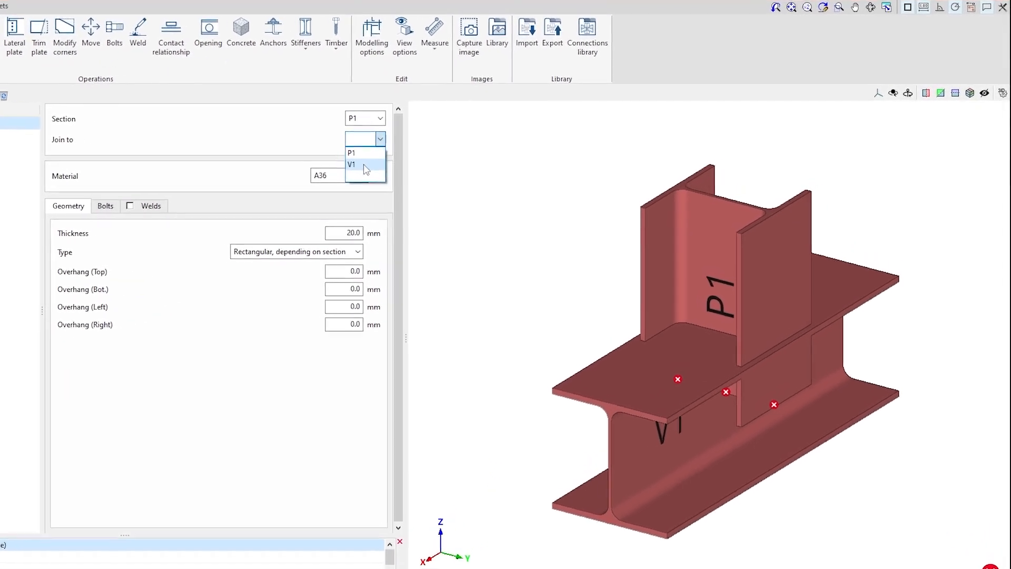
left_click(367, 166)
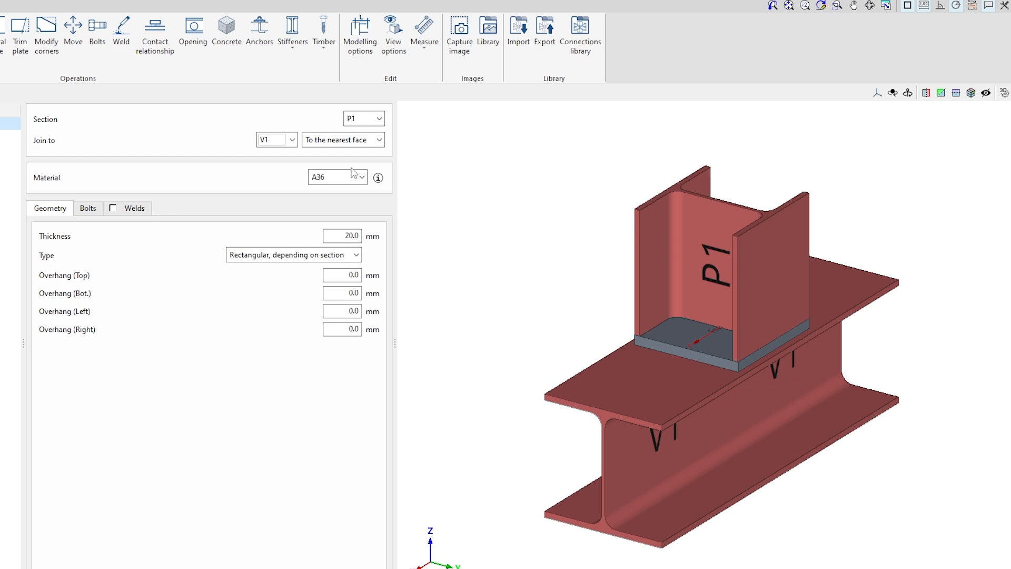
Set the end plate's material to F-30 and its thickness to 10 mm.
left_click(362, 178)
left_click_drag(363, 210, 352, 273)
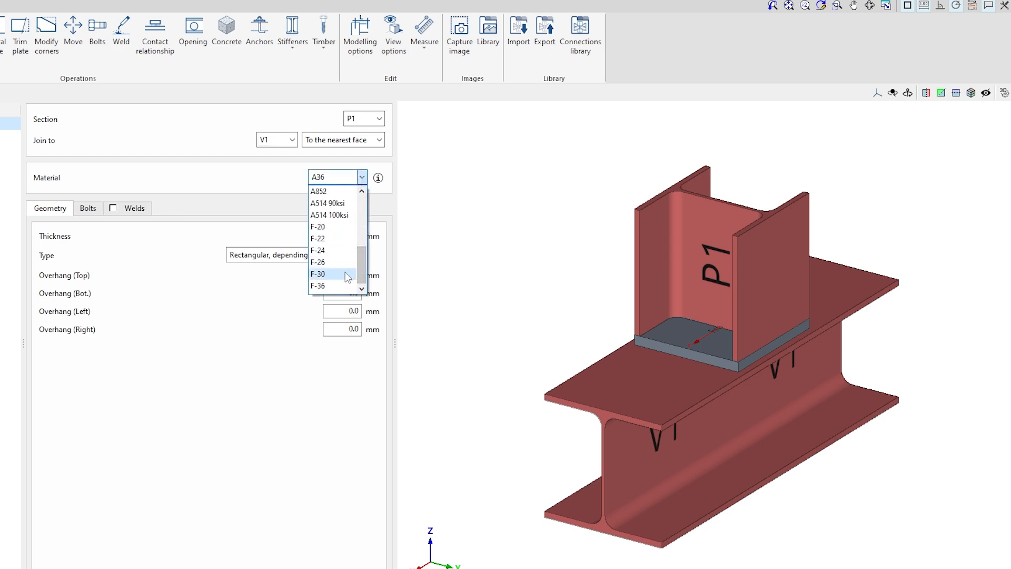
left_click(345, 273)
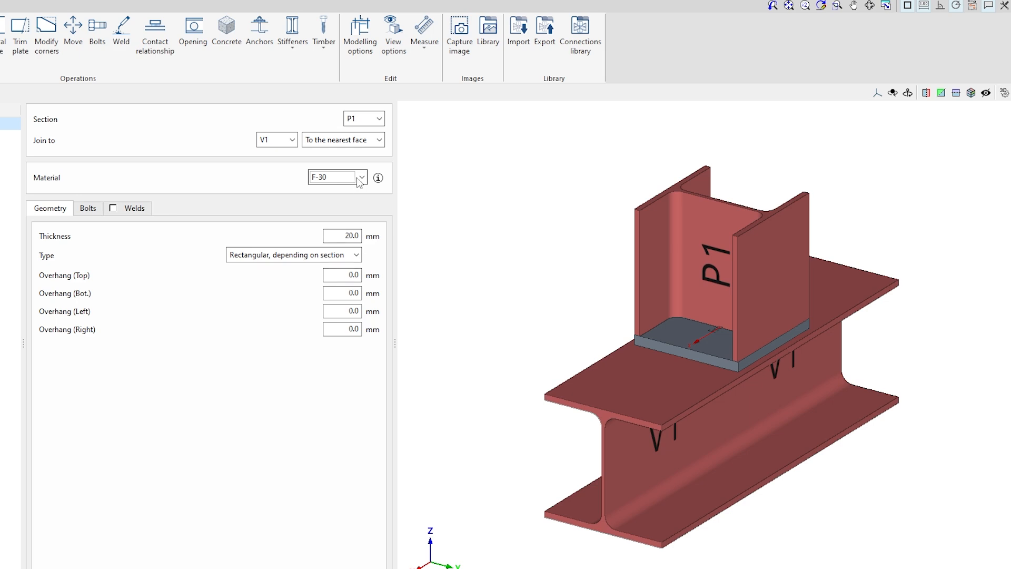
left_click_drag(339, 235, 462, 241)
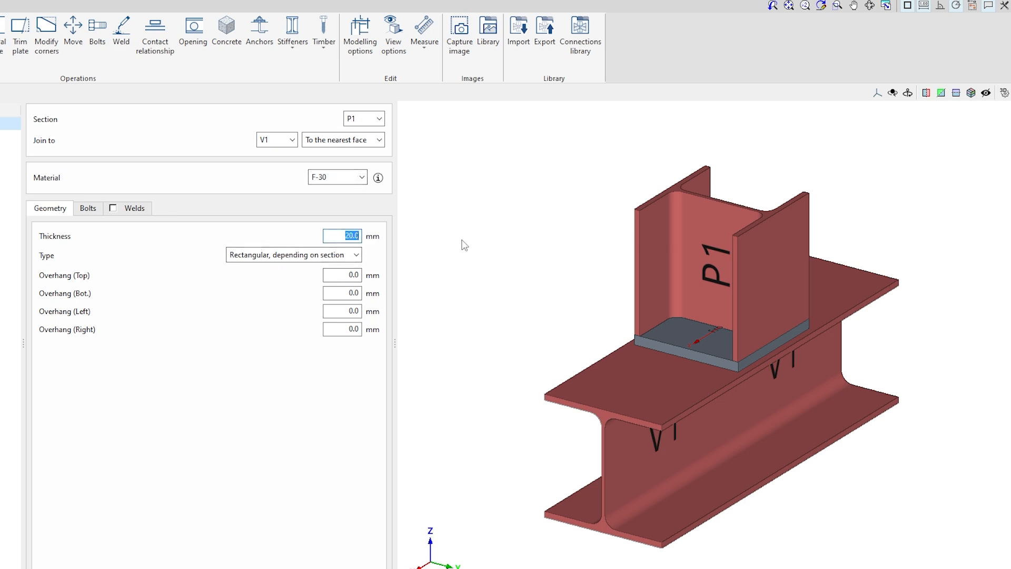
type("10")
Set the end plate's overhangs to 15 mm at the top and bottom and 35 mm on the left and right.
left_click(353, 276)
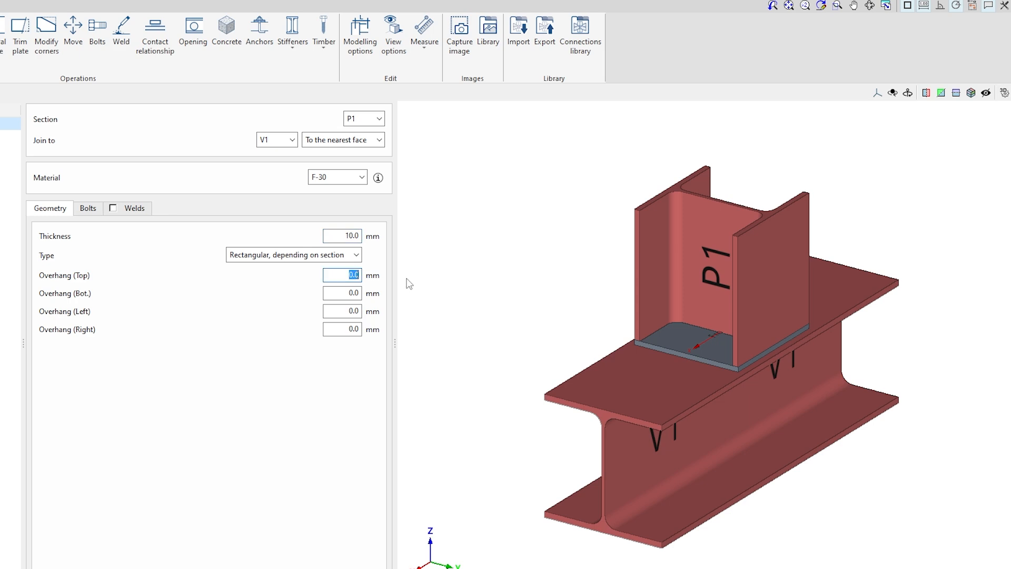
type("15")
left_click(350, 293)
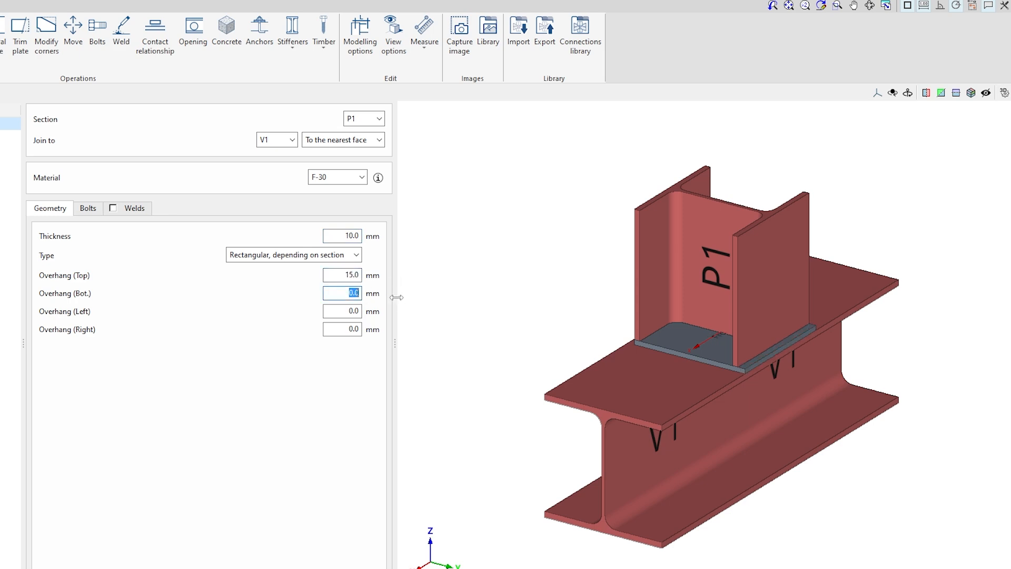
type("135")
key("Tab")
type("35")
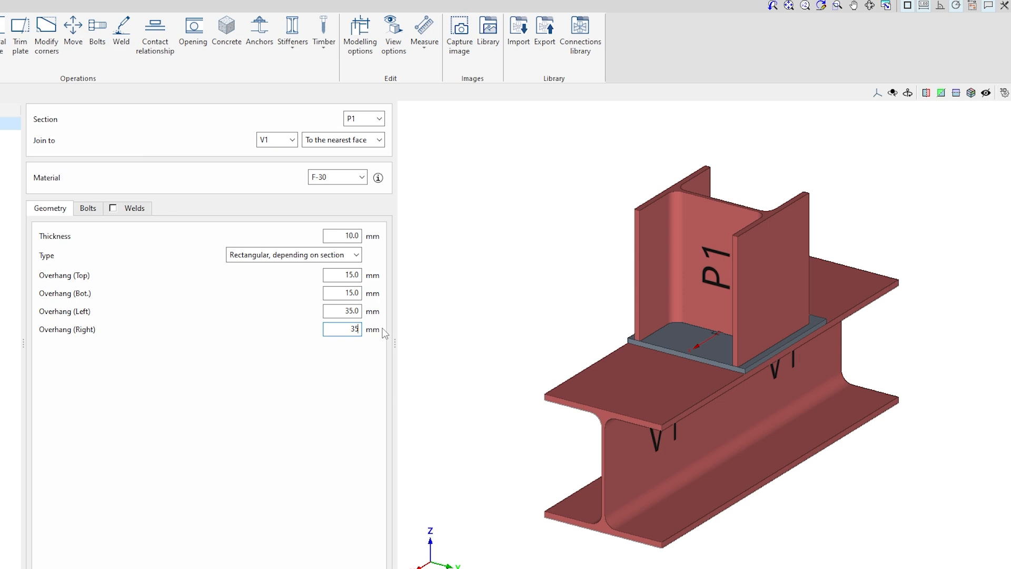
Open the end plate's bolt settings and draw the sections as transparent to expose the plate's local X and Y axes.
left_click(88, 209)
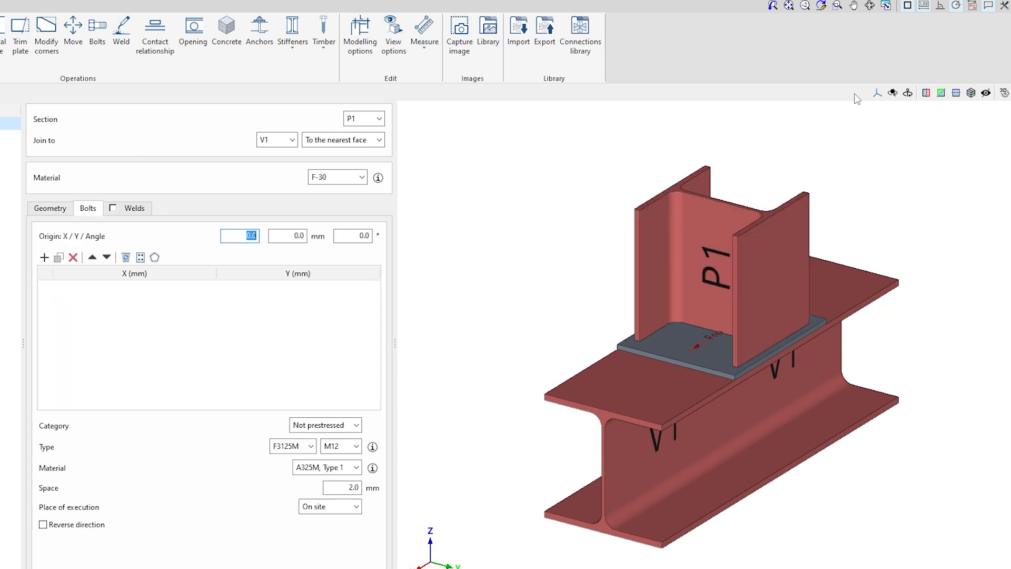
left_click(877, 94)
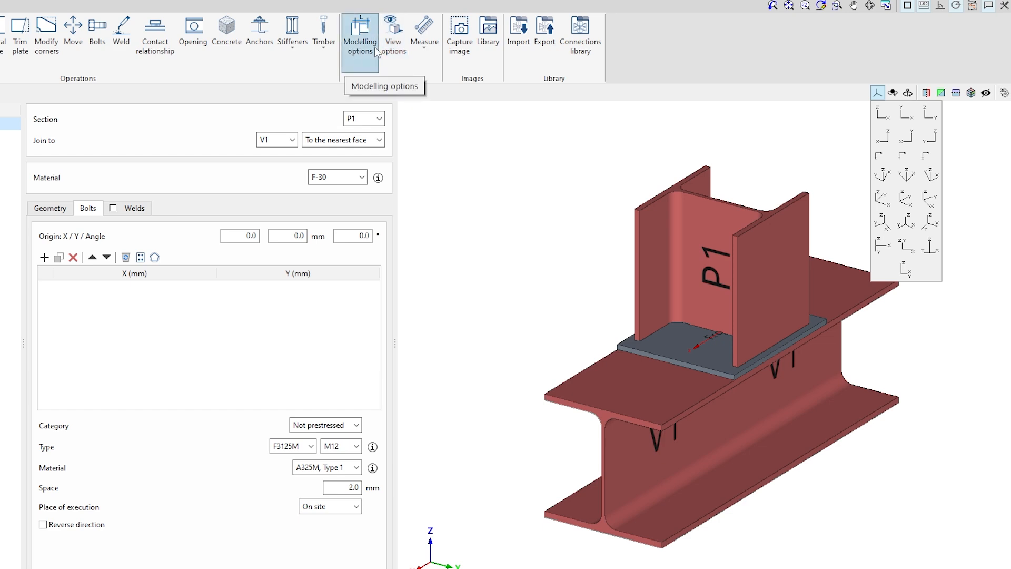
left_click(394, 42)
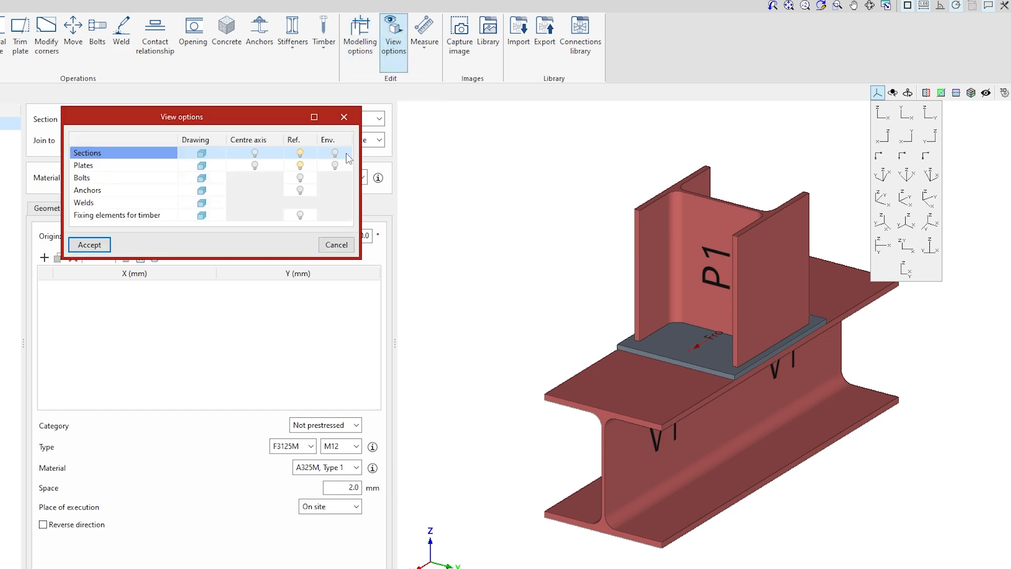
left_click(202, 154)
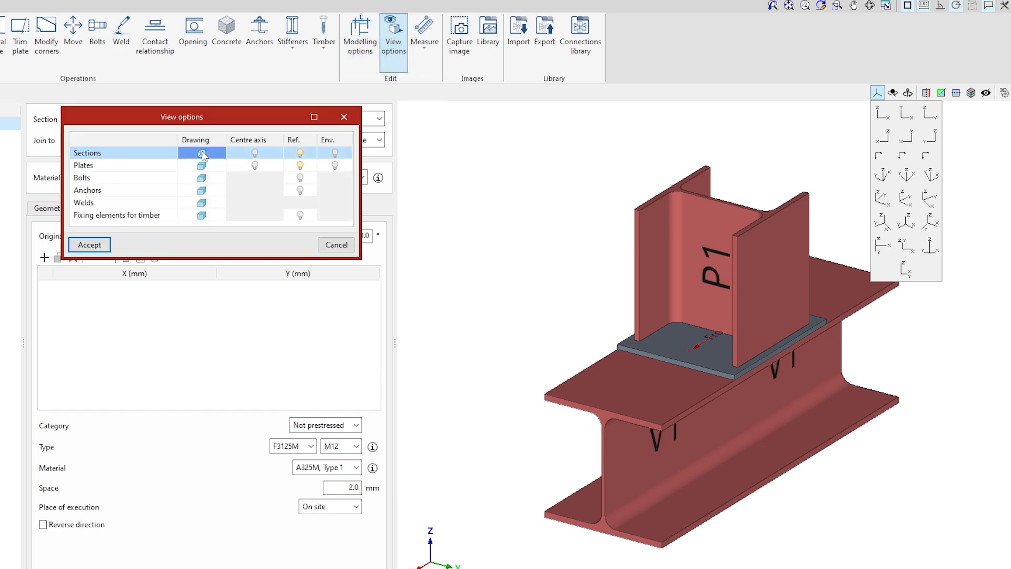
left_click(91, 246)
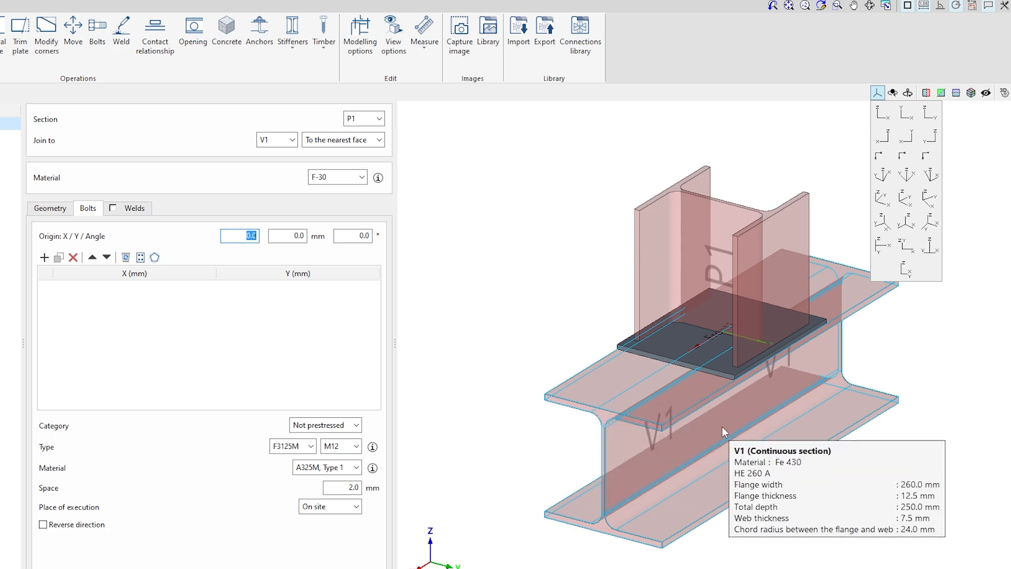
middle_click_drag(676, 371, 996, 376)
scroll(710, 345, "up", 5)
middle_click_drag(696, 341, 709, 337)
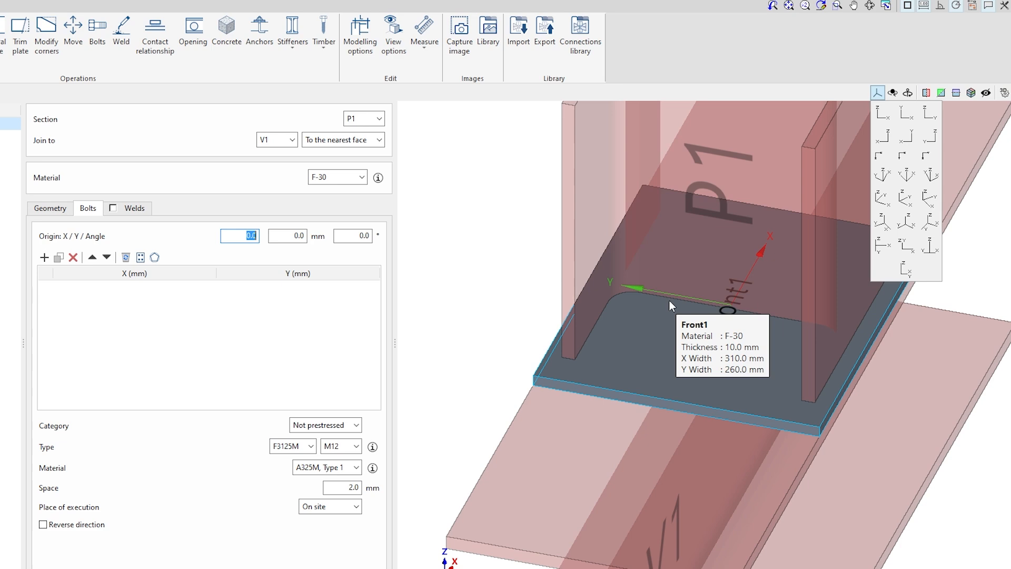
Generate a four-sided polygonal bolt pattern with a 75 mm radius on the end plate.
left_click(155, 258)
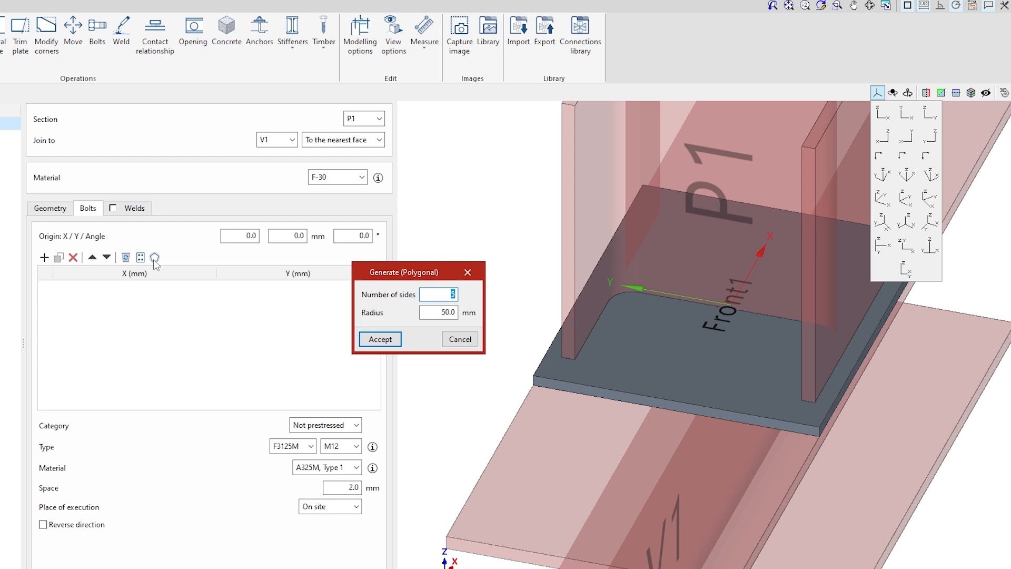
key("Tab")
type("7")
key("Tab")
left_click(380, 339)
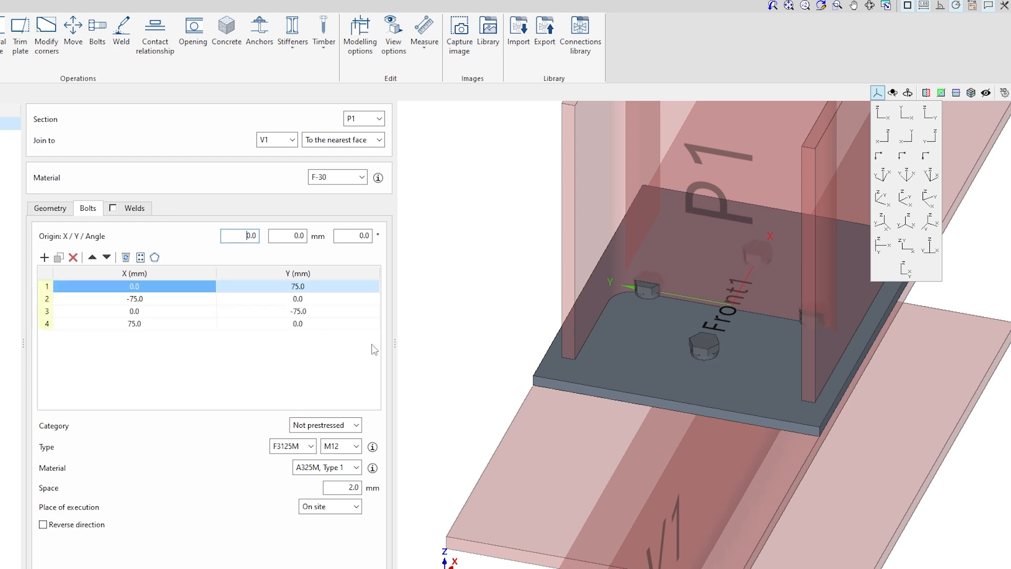
middle_click_drag(696, 380, 726, 379, "shift")
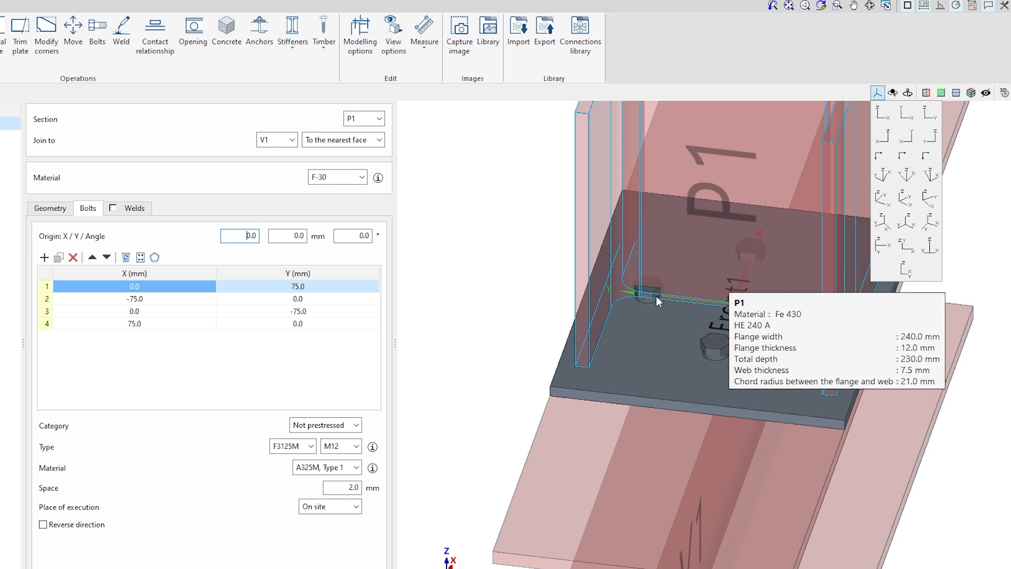
Rotate the bolt pattern by setting its origin angle to 45°.
key("Tab")
key("Tab")
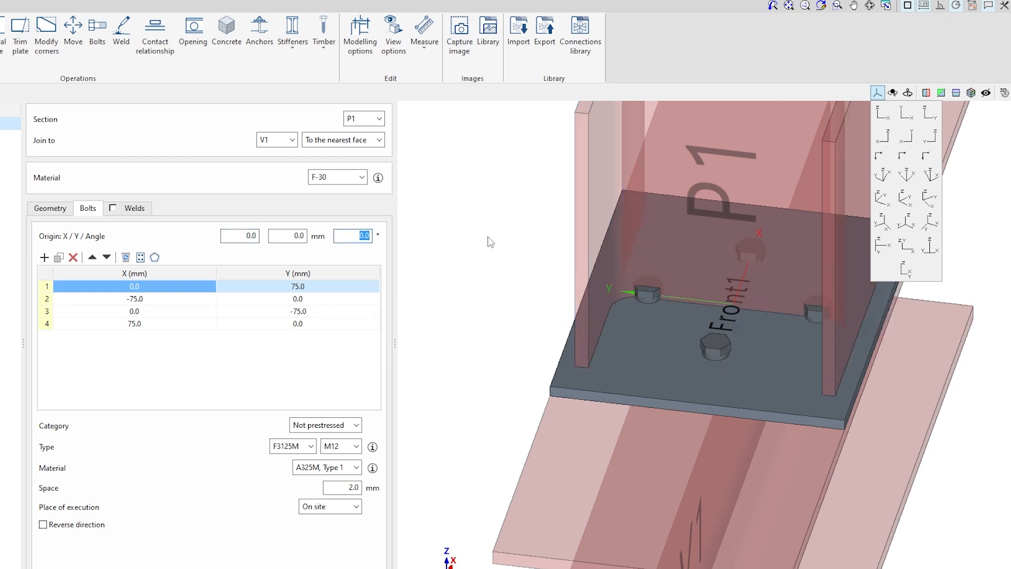
type("45")
key("Tab")
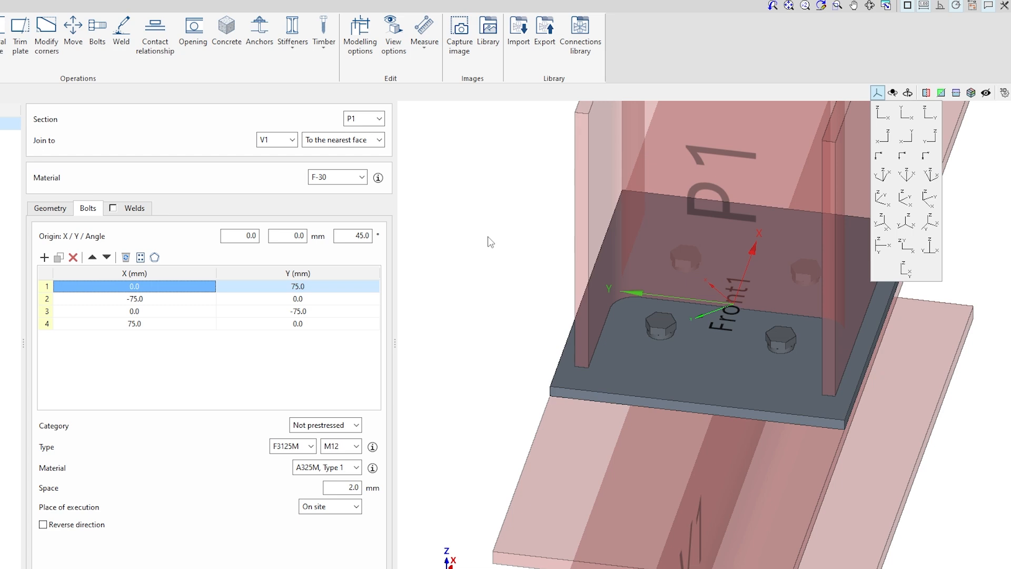
scroll(738, 408, "down", 3)
middle_click_drag(748, 412, 695, 414, "shift")
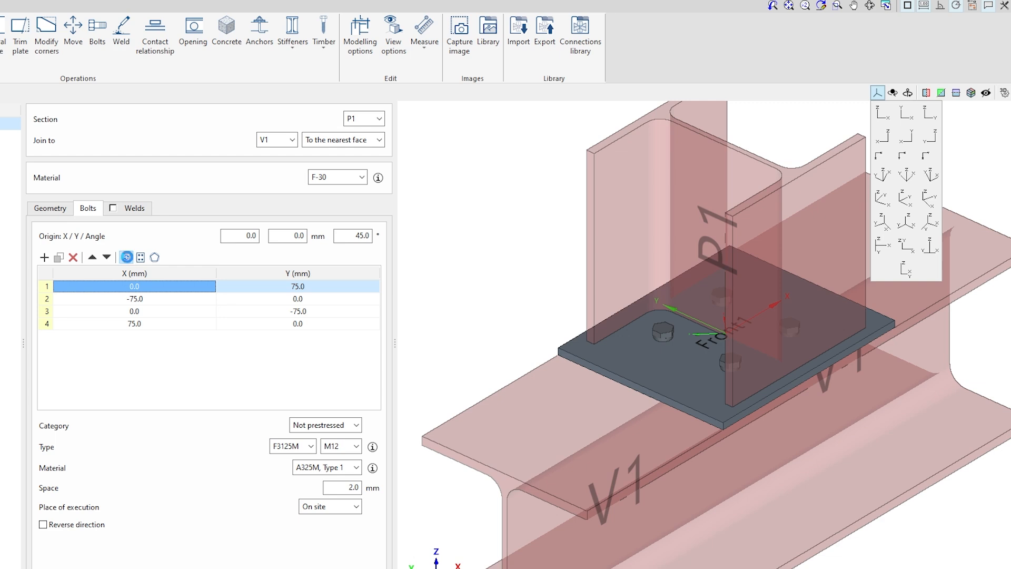
Clear all the polygonal bolts from the end plate and view the plate from above in the XY plane.
left_click(127, 258)
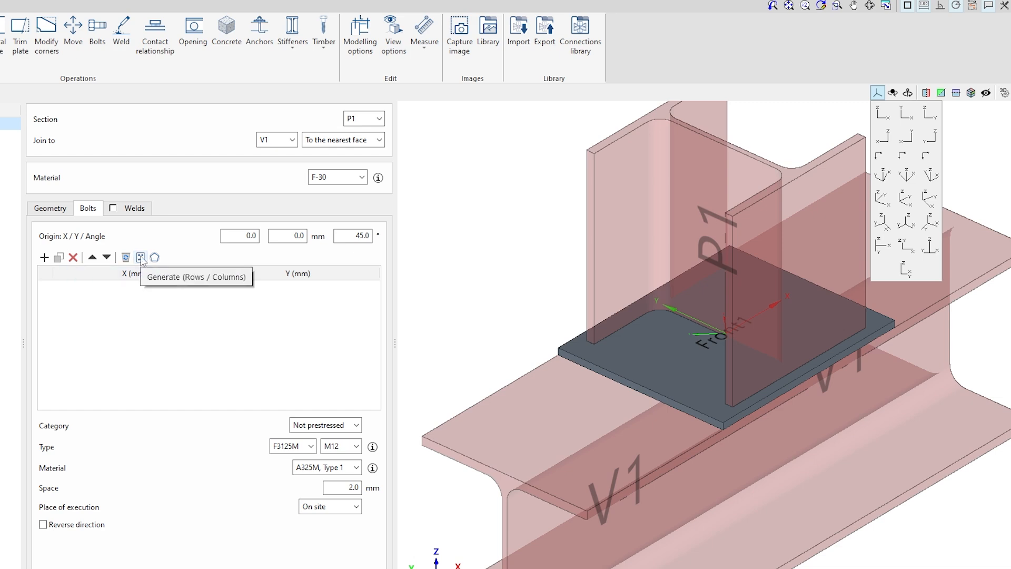
left_click(141, 258)
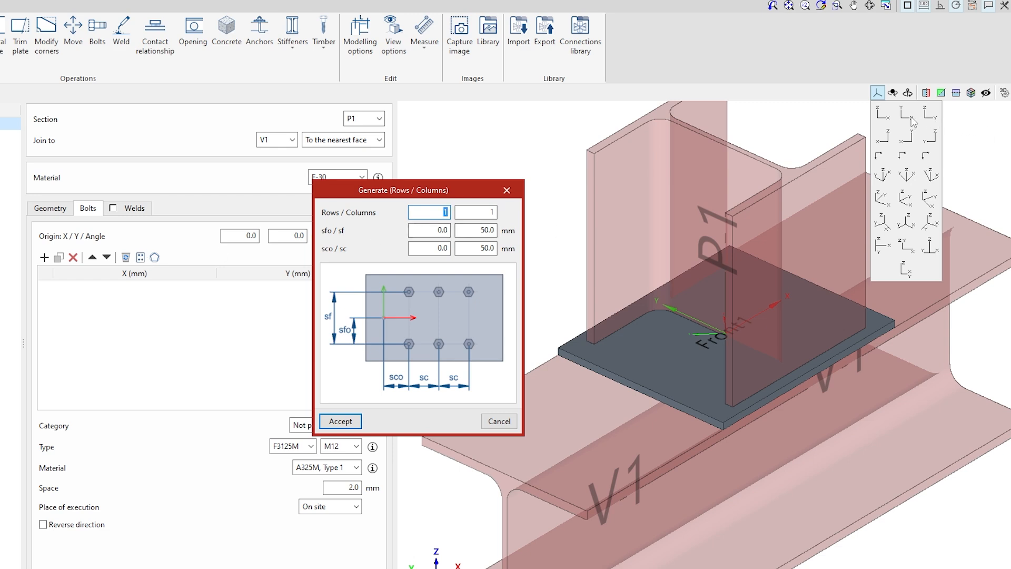
left_click(504, 185)
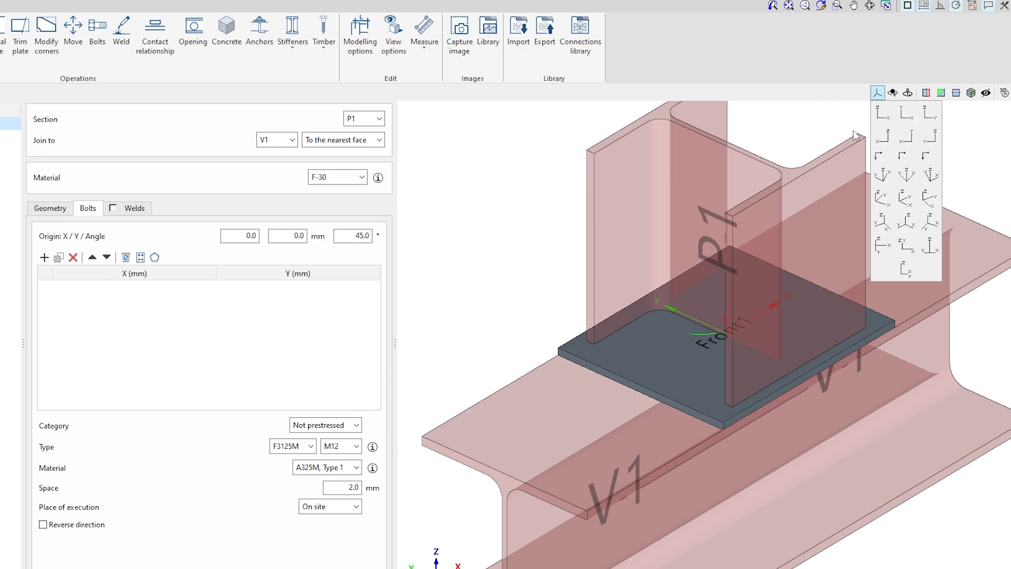
left_click(911, 116)
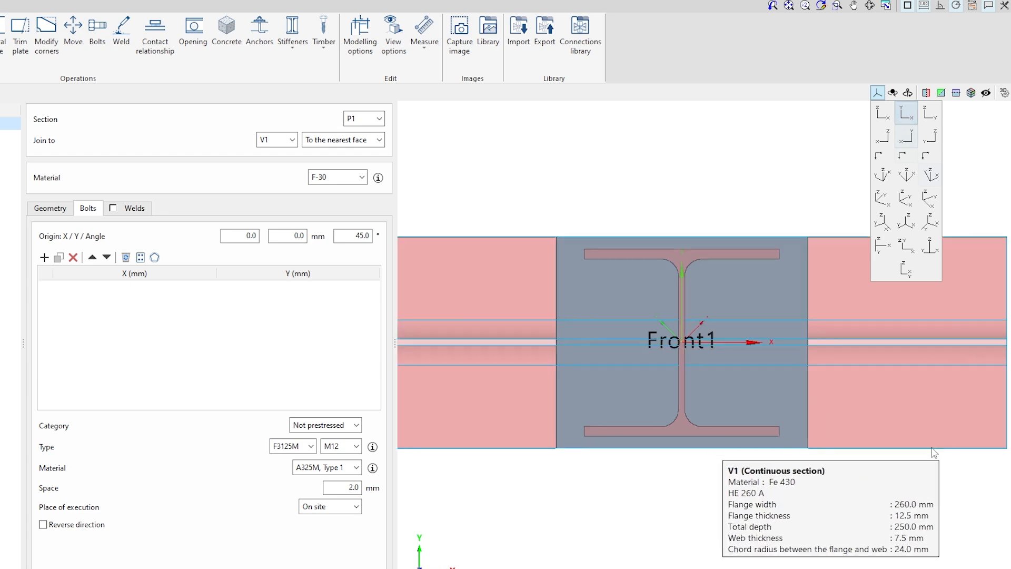
scroll(934, 450, "up", 2)
mouse_move(676, 355)
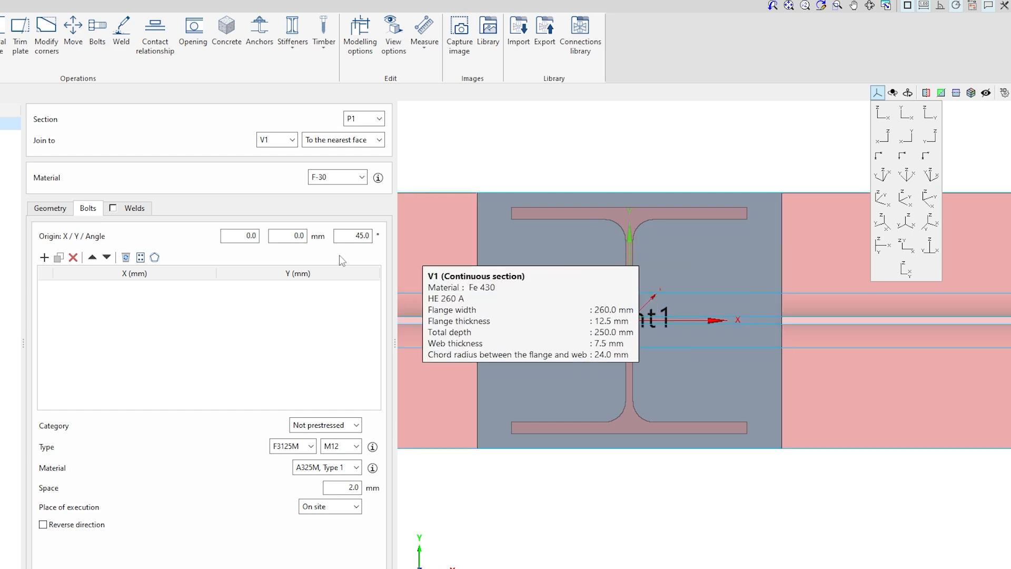
Start a row-and-column bolt generation for the end plate with 2 rows and 2 columns.
left_click(140, 258)
left_click_drag(382, 191, 278, 165)
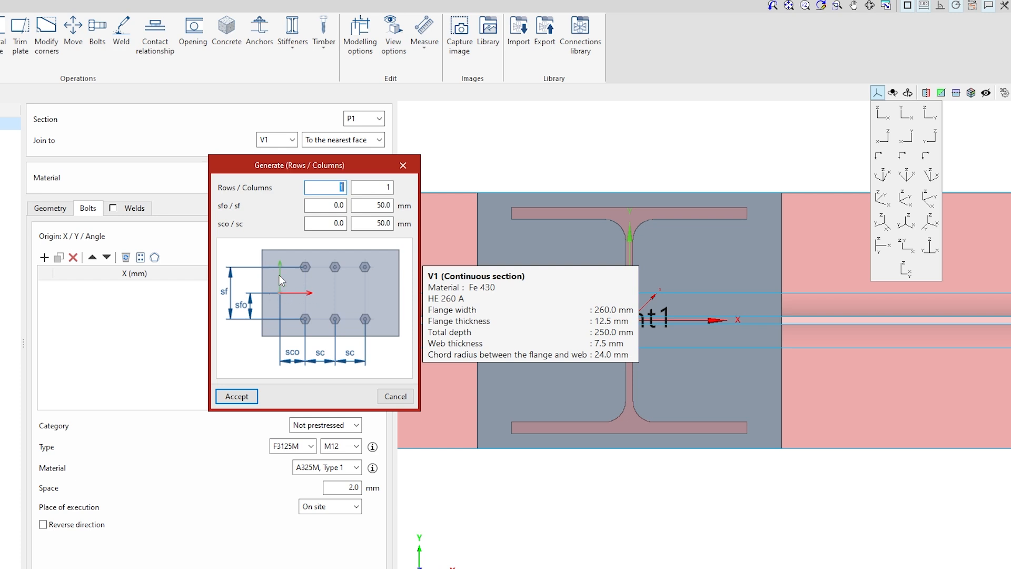
type("2")
key("Tab")
type("2")
Set the bolt grid's row offset sfo to -60 mm and its row spacing sf to 120 mm.
left_click(333, 223)
left_click_drag(344, 205, 281, 204)
key("BackSpace")
type("-60")
key("Tab")
type("120")
left_click(339, 223)
double_click(367, 204)
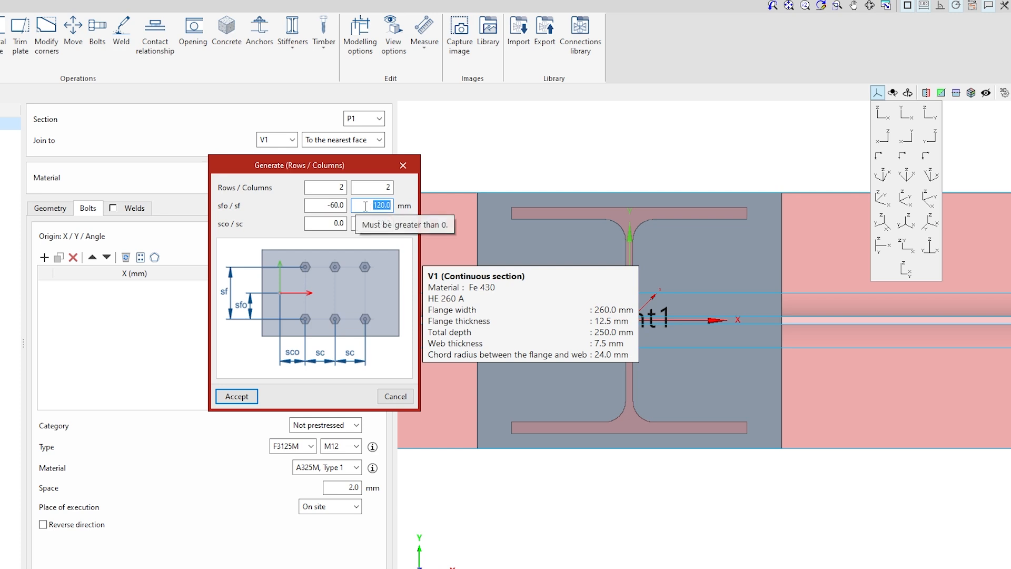
key("Tab")
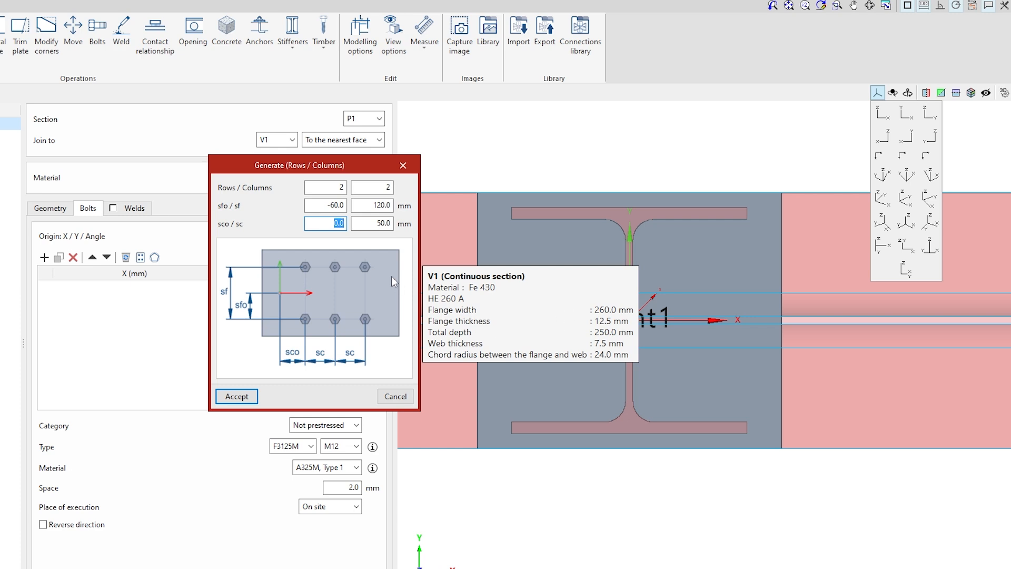
Set the column offset sco to -75 mm and the column spacing sc to 150 mm, and generate the bolts.
key("BackSpace")
key("Tab")
type("150")
left_click(244, 397)
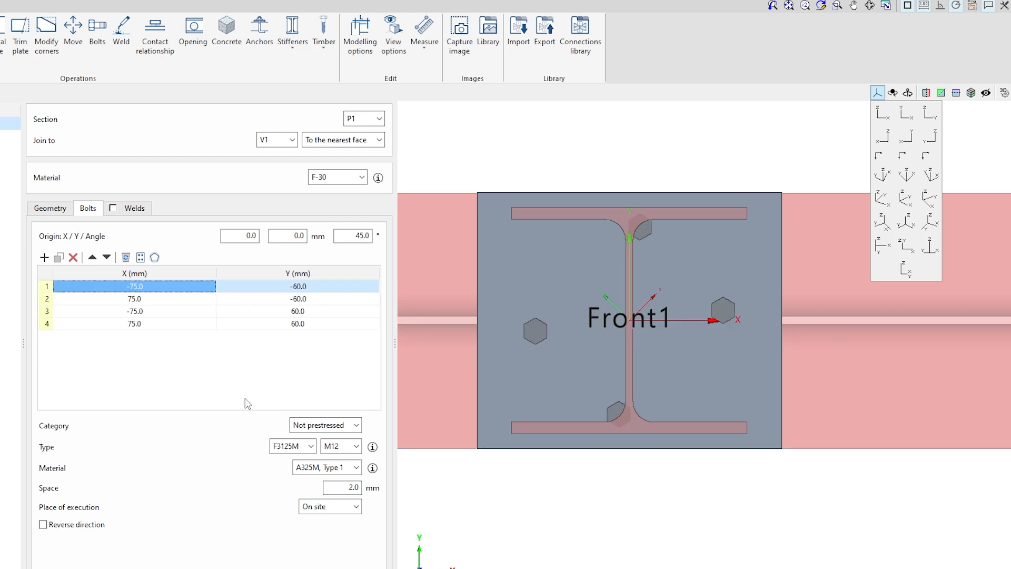
Set the bolt pattern's origin angle to 0° to align the bolts with the end plate's axes.
left_click(354, 235)
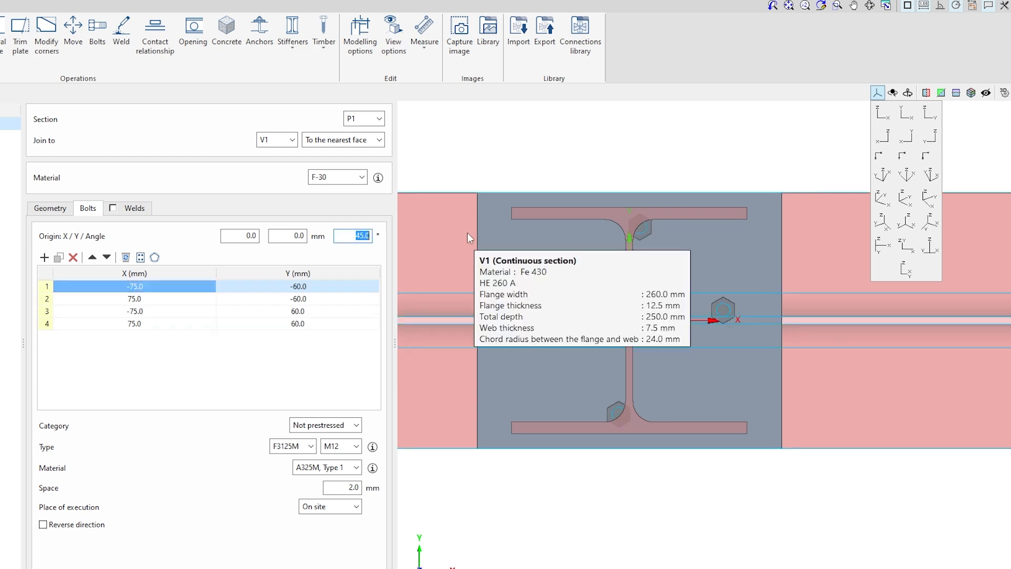
type("0")
key("Return")
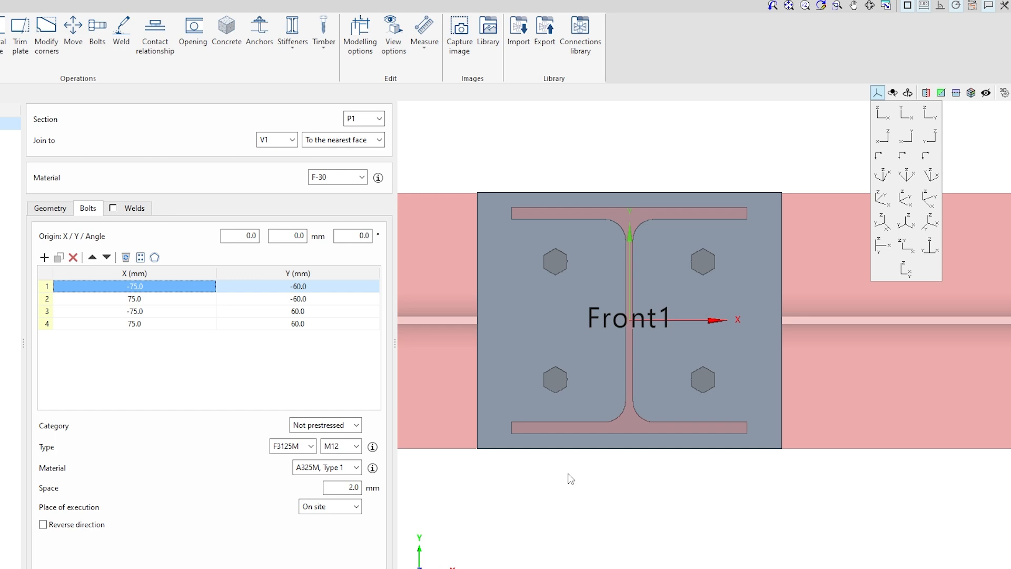
mouse_move(642, 440)
right_mouse_down()
mouse_move(673, 439)
mouse_move(720, 407)
mouse_move(671, 388)
mouse_move(716, 365)
mouse_move(740, 367)
right_mouse_up()
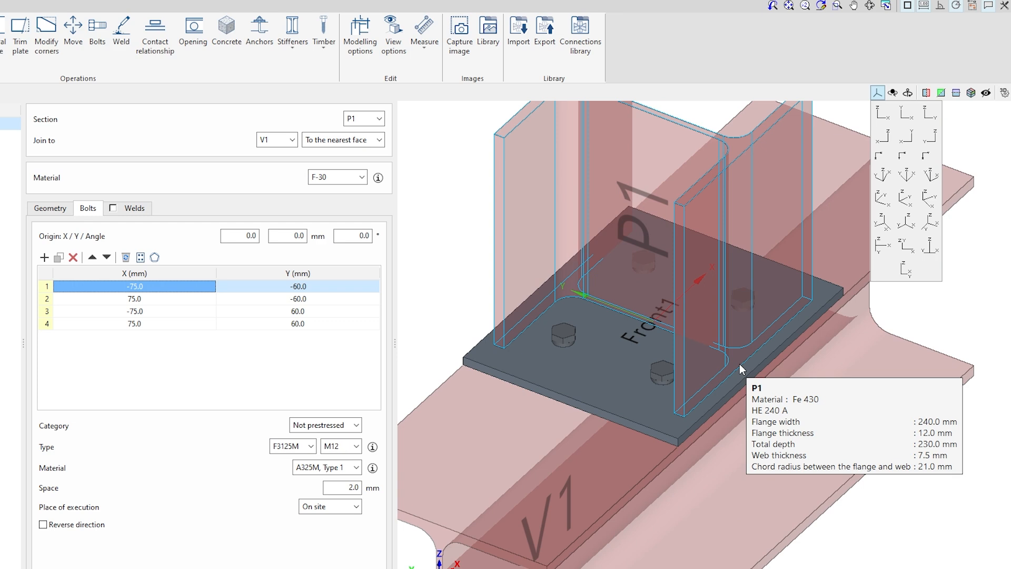
scroll(732, 421, "down", 2)
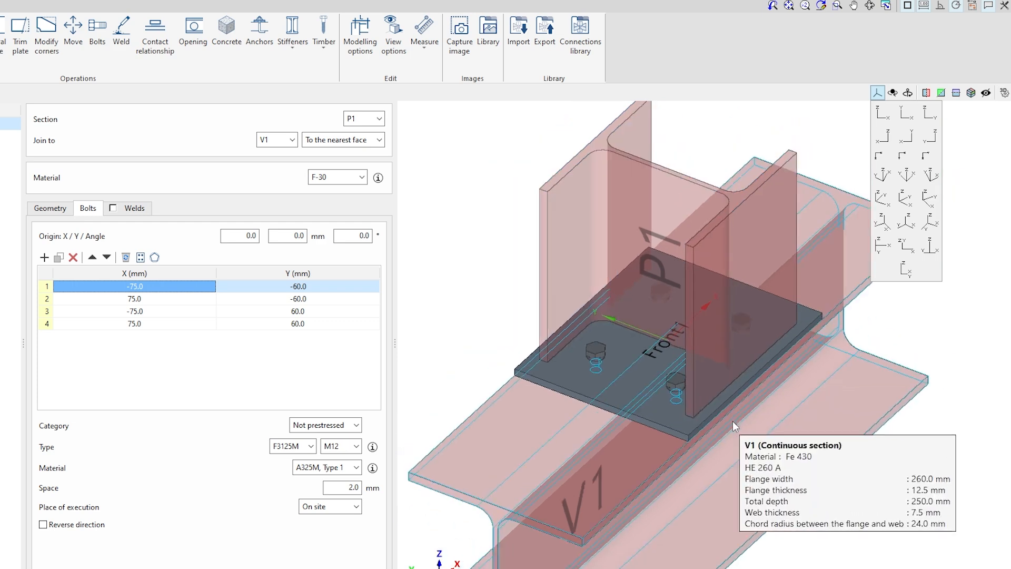
Enable the end plate's welds on the flanges and webs and accept the connection.
left_click(121, 212)
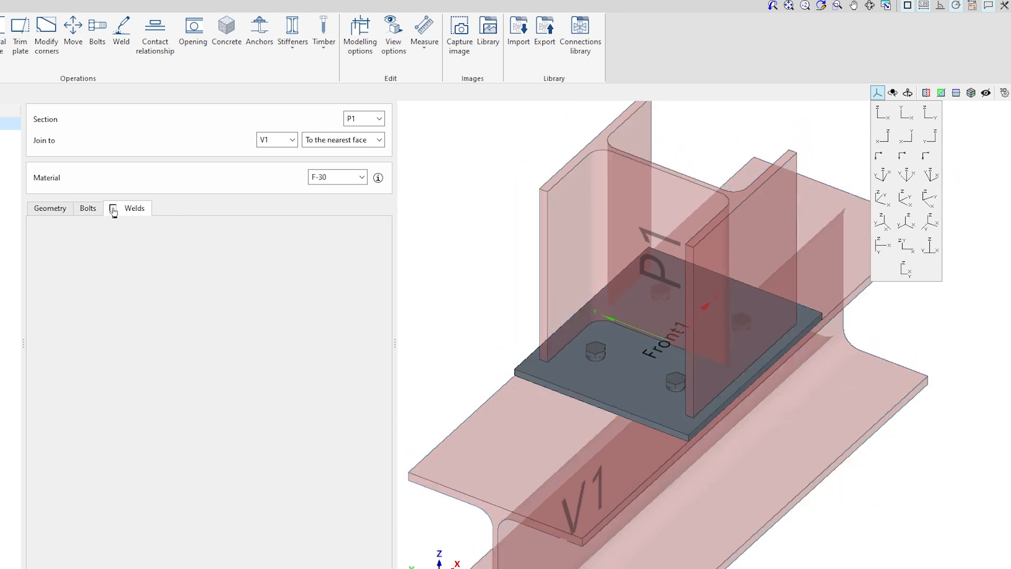
left_click(113, 208)
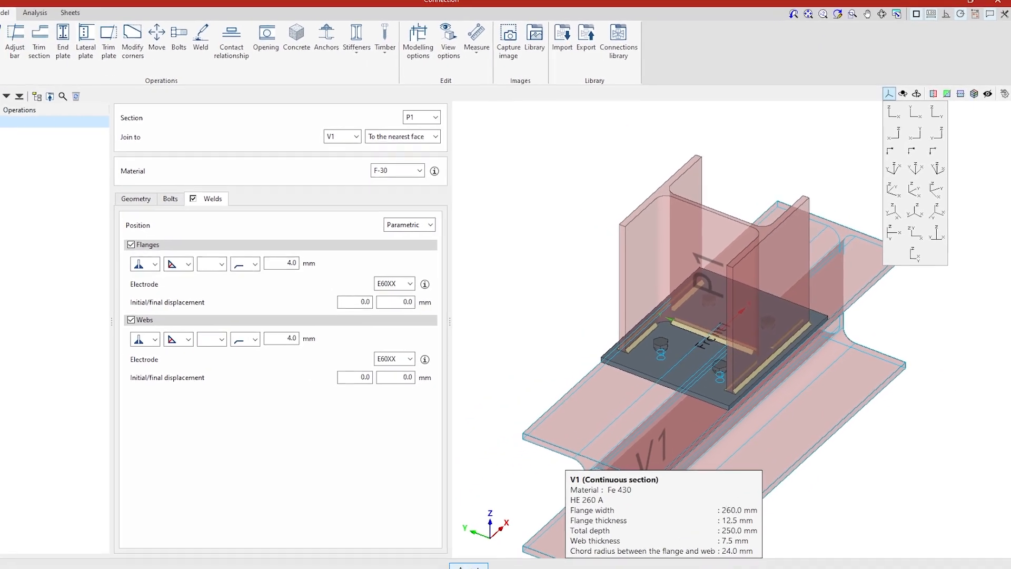
left_click(506, 538)
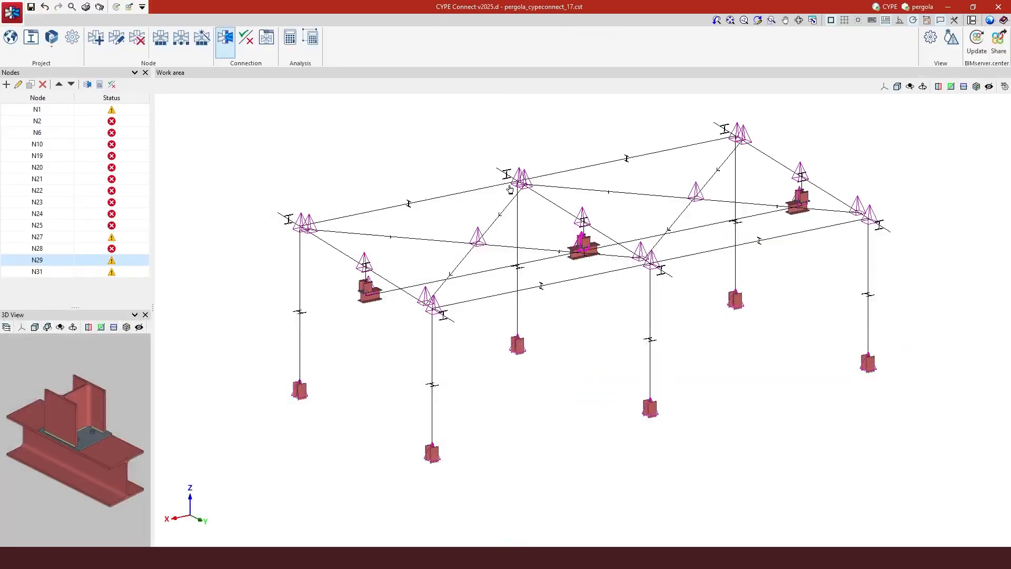
Open node N25, where the roof's L-section diagonals cross, for editing.
scroll(472, 246, "up", 1)
scroll(472, 246, "up", 4)
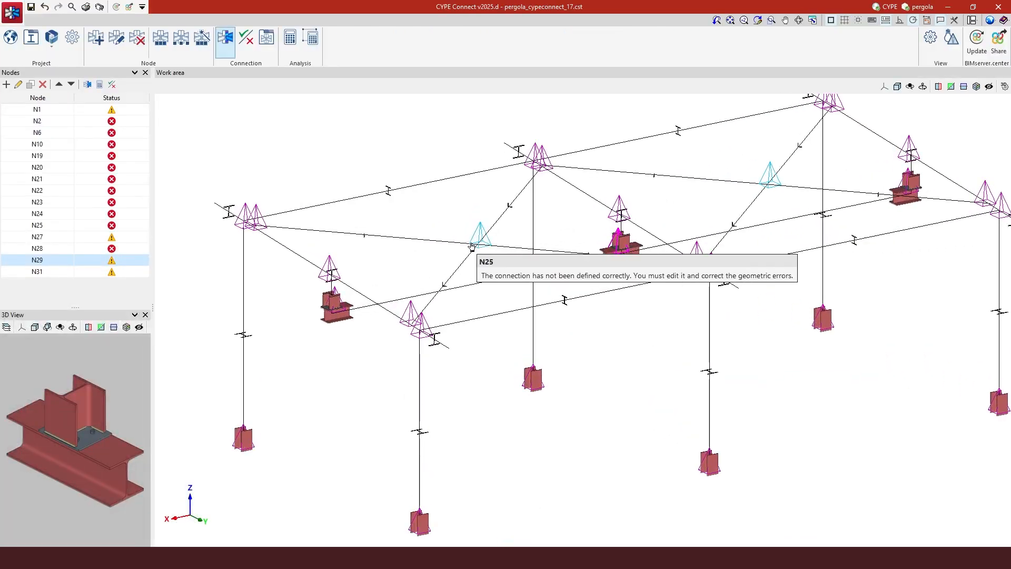
scroll(571, 284, "down", 5)
scroll(480, 240, "up", 6)
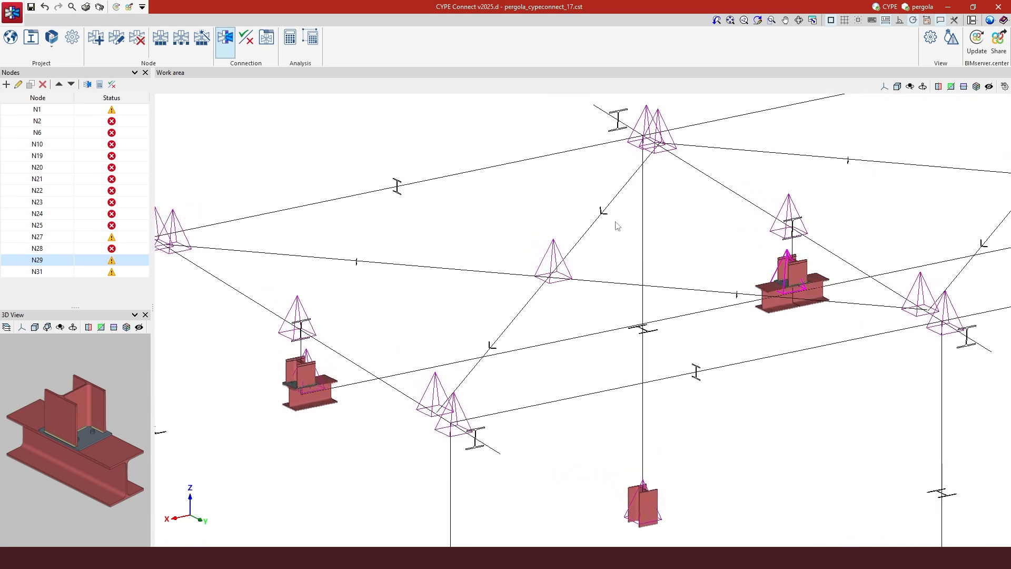
left_click(50, 226)
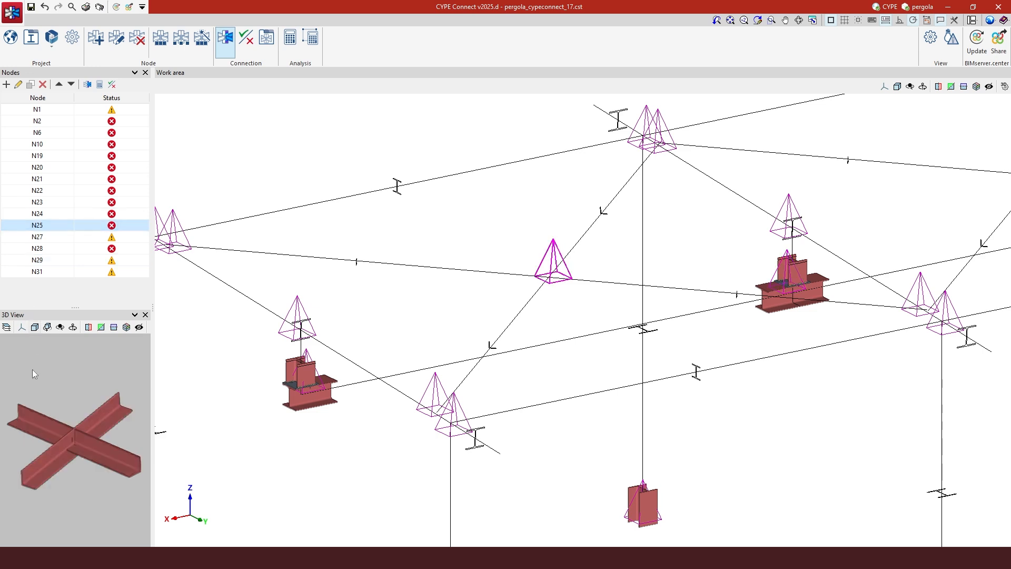
left_click(18, 84)
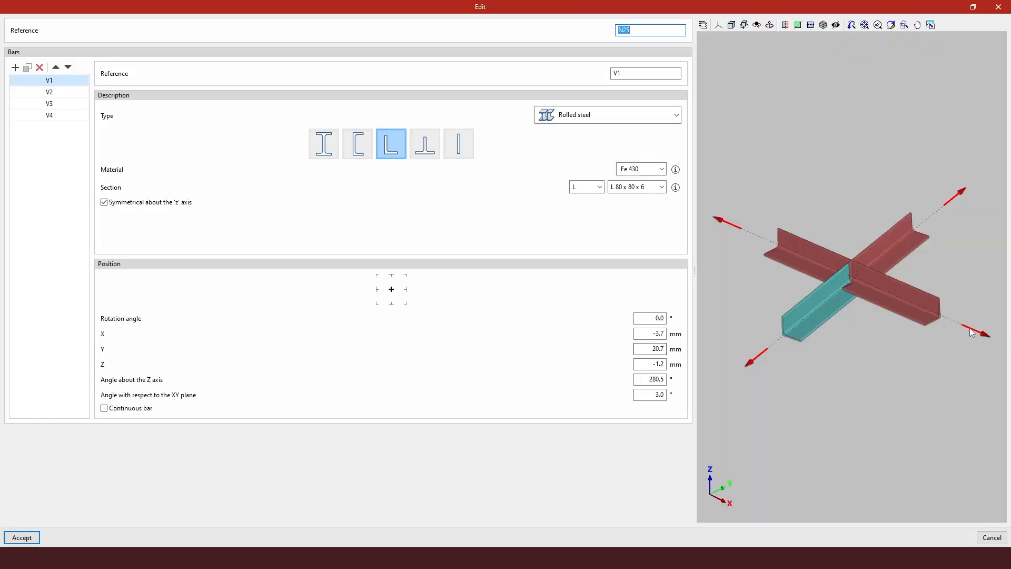
Set the angle with respect to the XY plane to 0° for bars V1 and V2 of node N25.
mouse_move(959, 329)
middle_mouse_down()
mouse_move(948, 296)
mouse_move(896, 287)
mouse_move(968, 302)
mouse_move(966, 339)
mouse_move(908, 326)
mouse_move(958, 315)
middle_mouse_up()
scroll(918, 315, "up", 6)
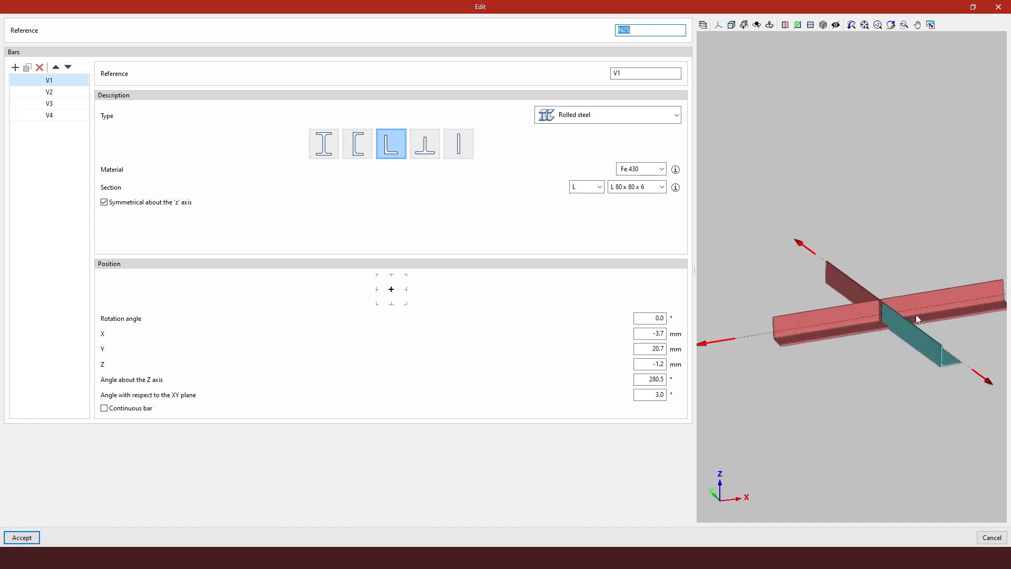
middle_click_drag(895, 314, 949, 320)
scroll(951, 325, "down", 4)
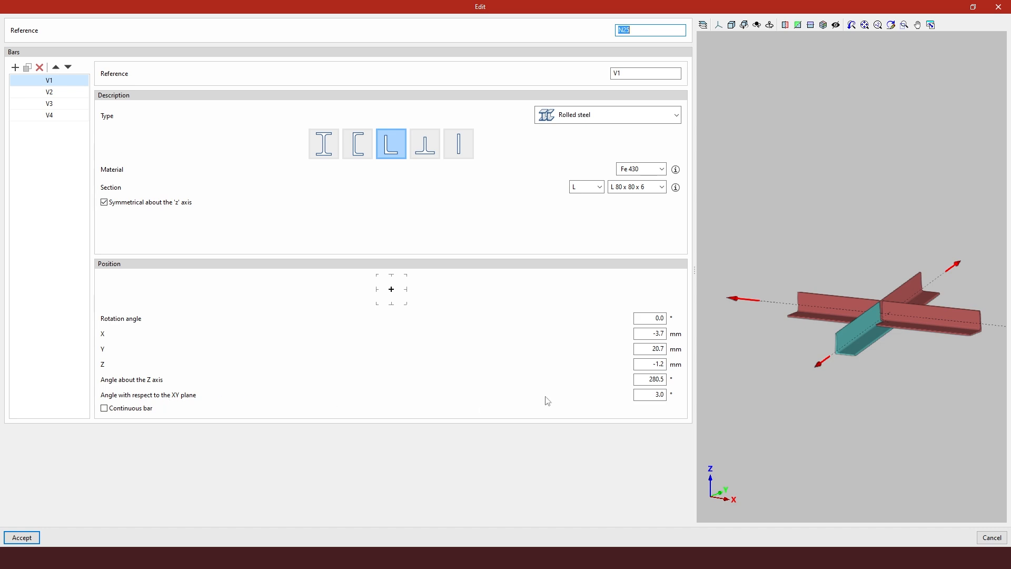
left_click(654, 394)
type("0")
left_click(60, 91)
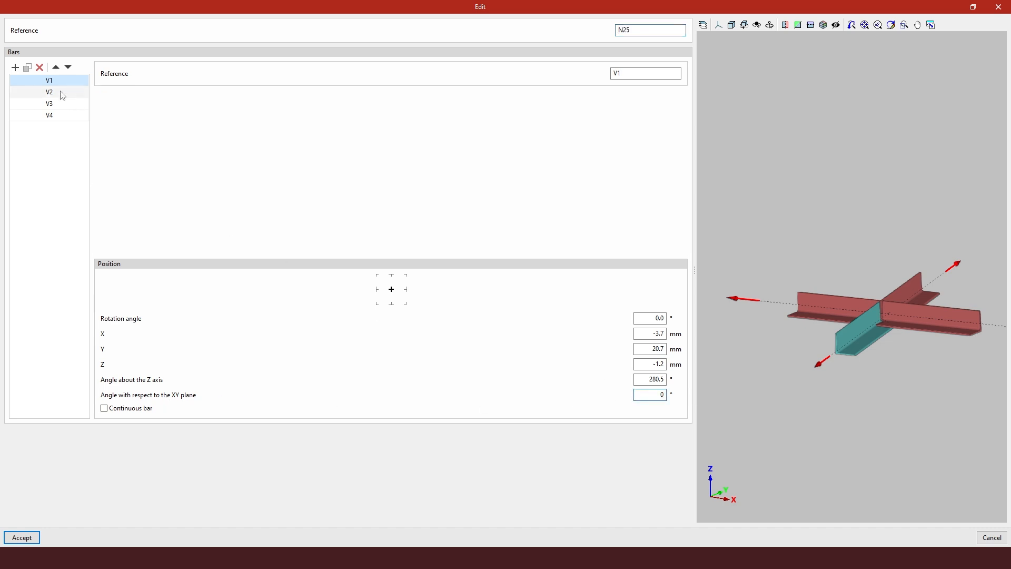
left_click(651, 396)
type("0")
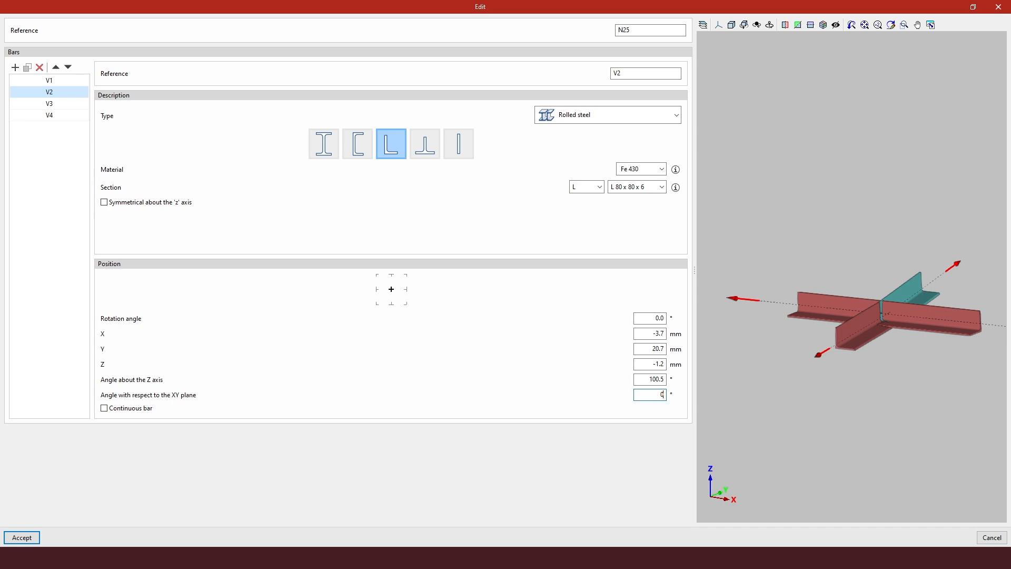
left_click(659, 380)
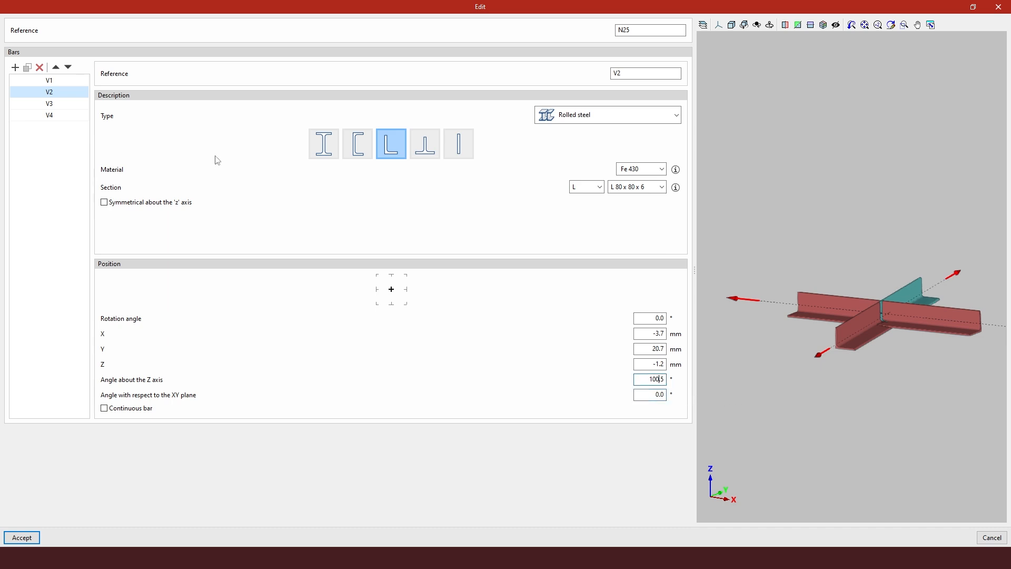
Set the angle with respect to the XY plane to 0° for bars V3 and V4 of node N25.
left_click(49, 104)
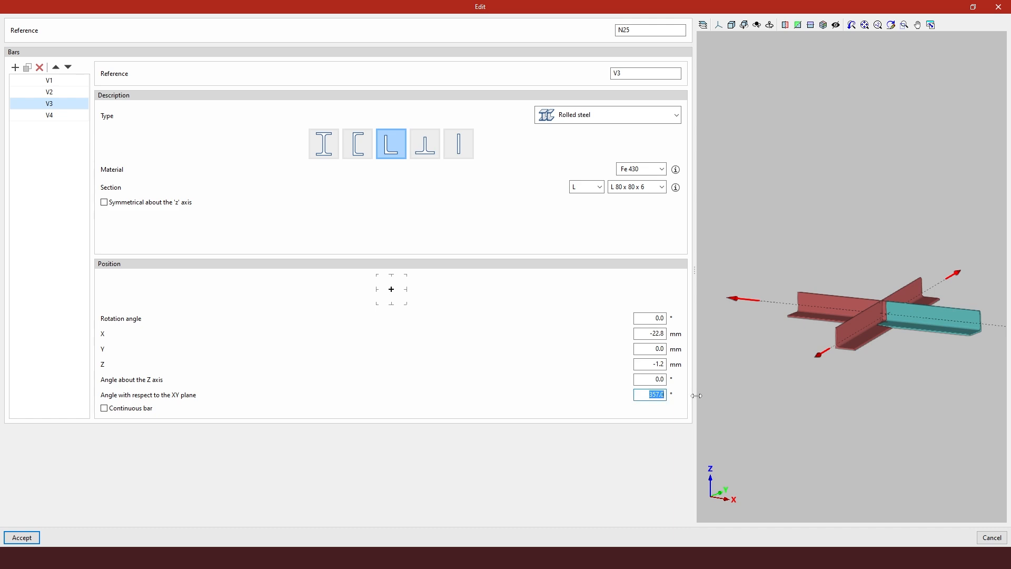
type("0")
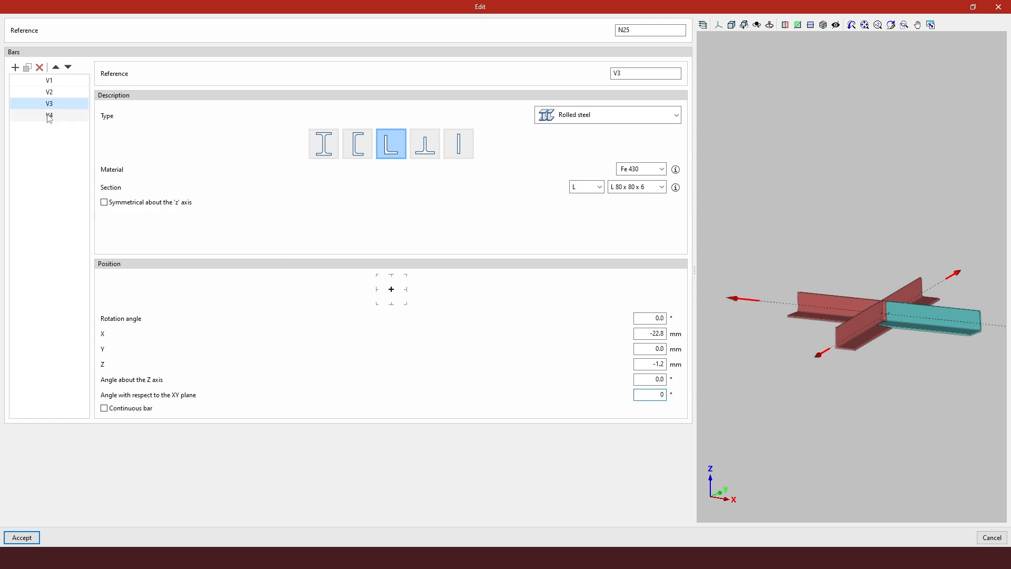
double_click(655, 394)
type("0")
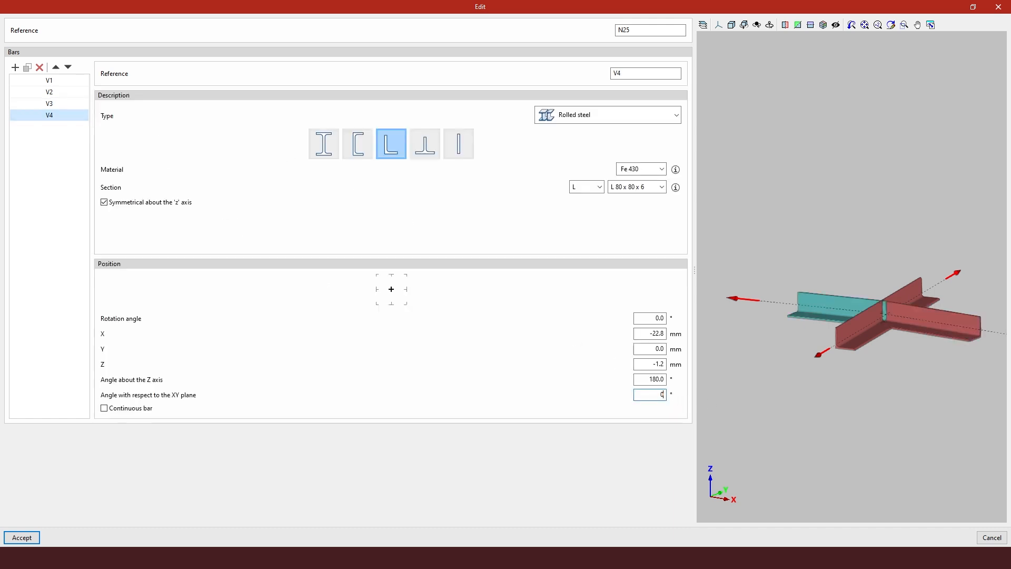
left_click(656, 379)
scroll(889, 356, "up", 2)
middle_click_drag(916, 331, 903, 308, "shift")
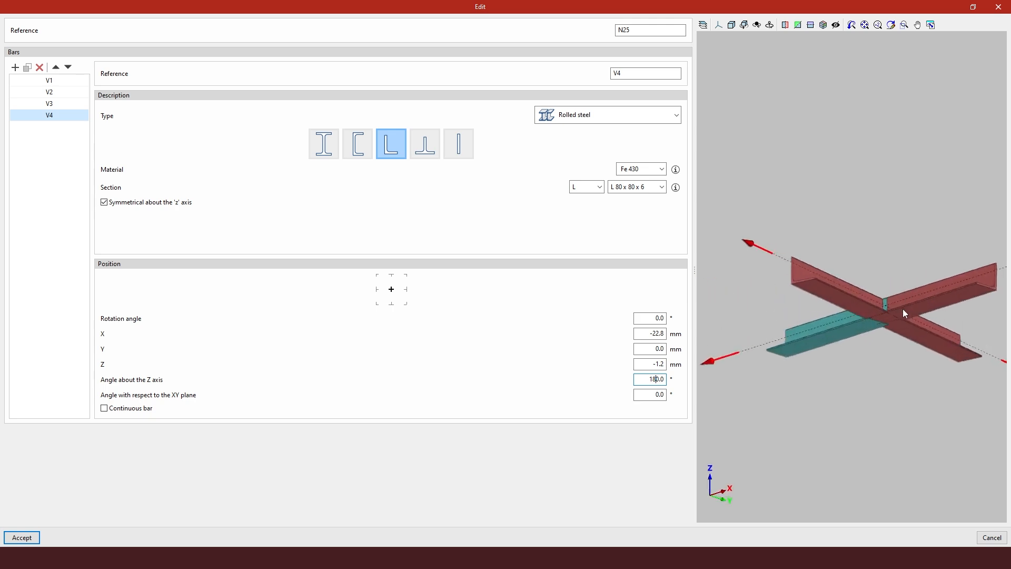
Accept the bar edits of node N25 and open its connection for modelling.
scroll(896, 311, "up", 2)
scroll(880, 330, "up", 2)
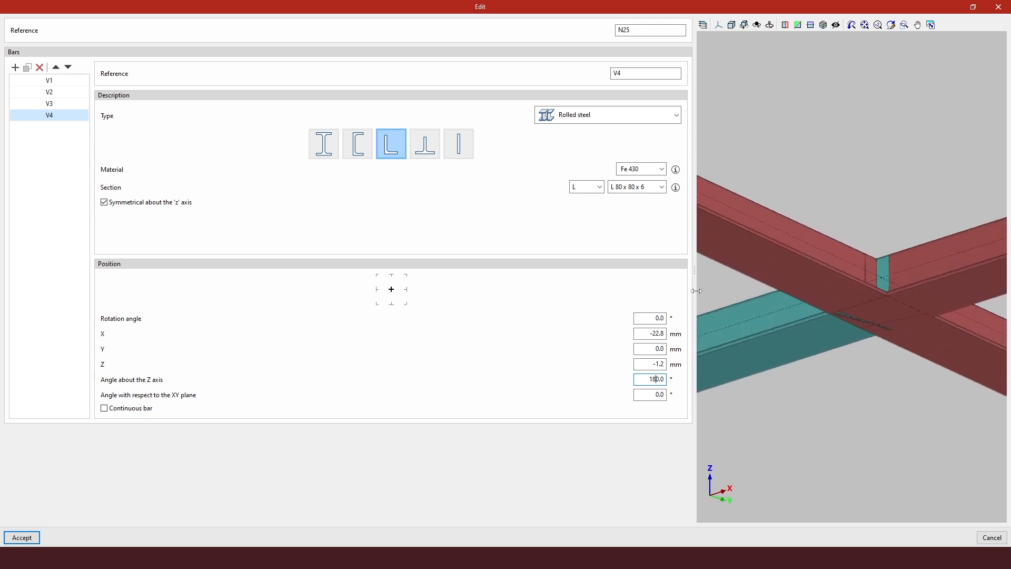
left_click_drag(553, 270, 335, 270)
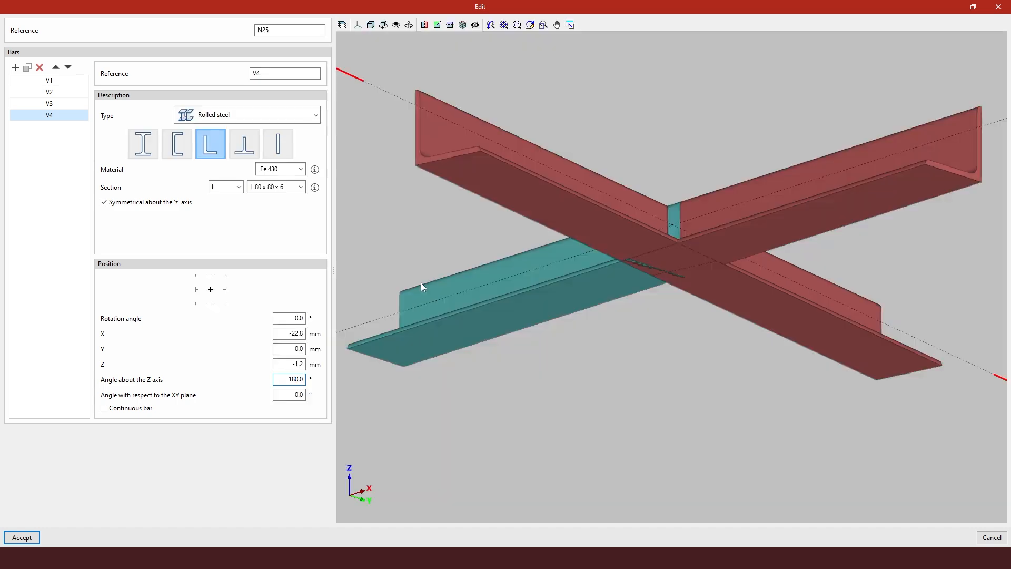
middle_click_drag(632, 241, 637, 287)
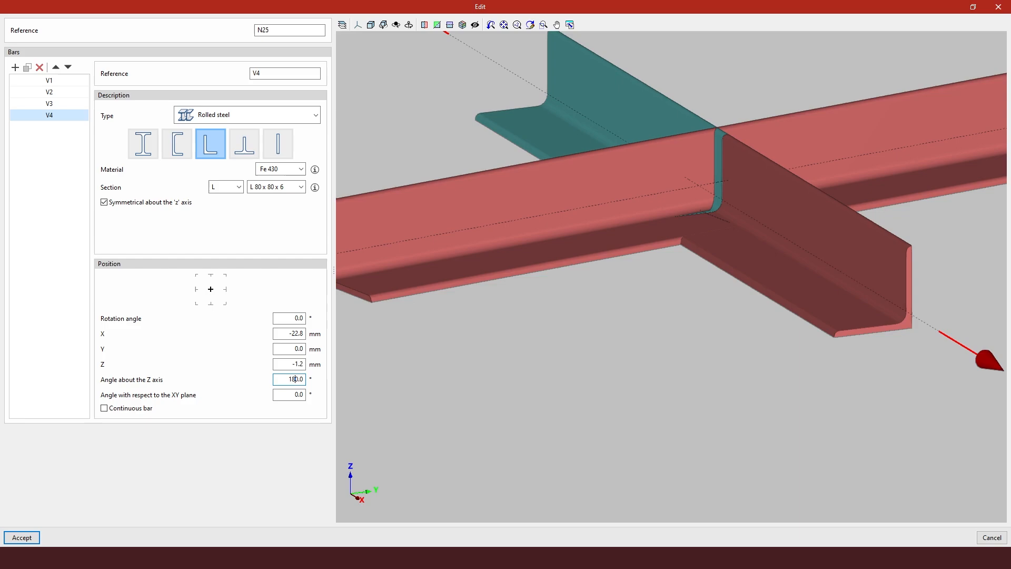
left_click(8, 538)
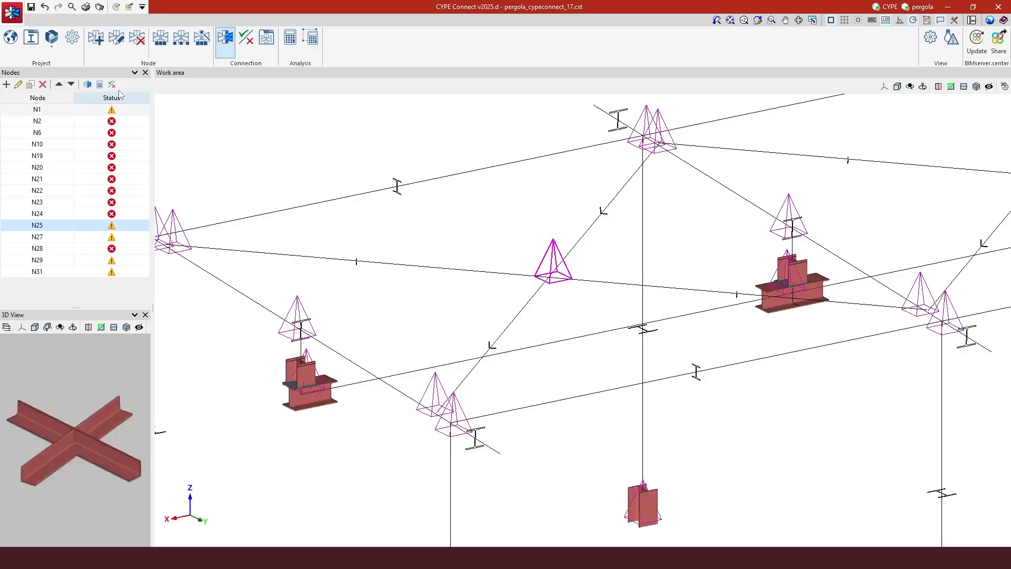
mouse_move(553, 275)
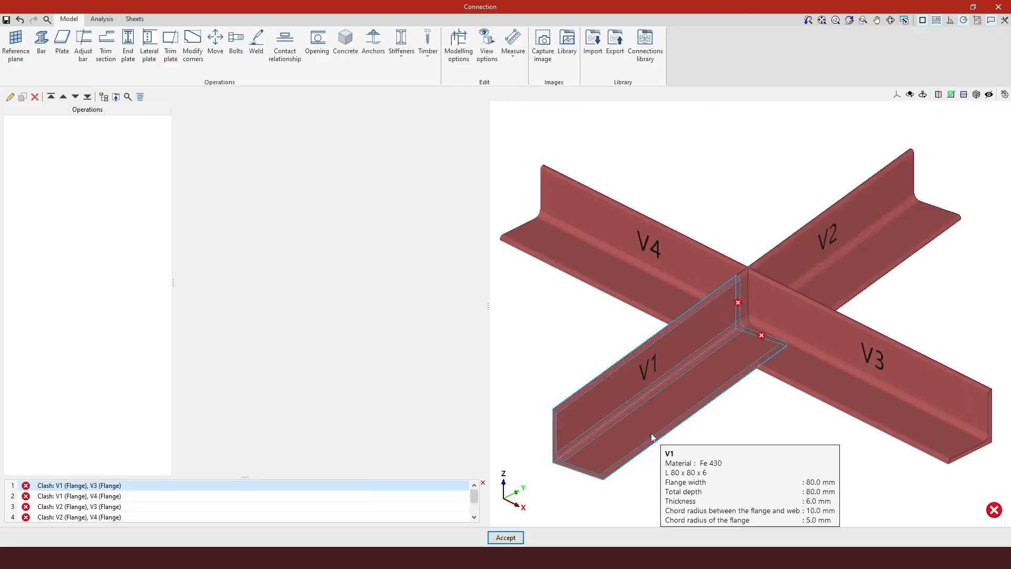
scroll(638, 408, "down", 2)
middle_click_drag(639, 410, 550, 392, "shift")
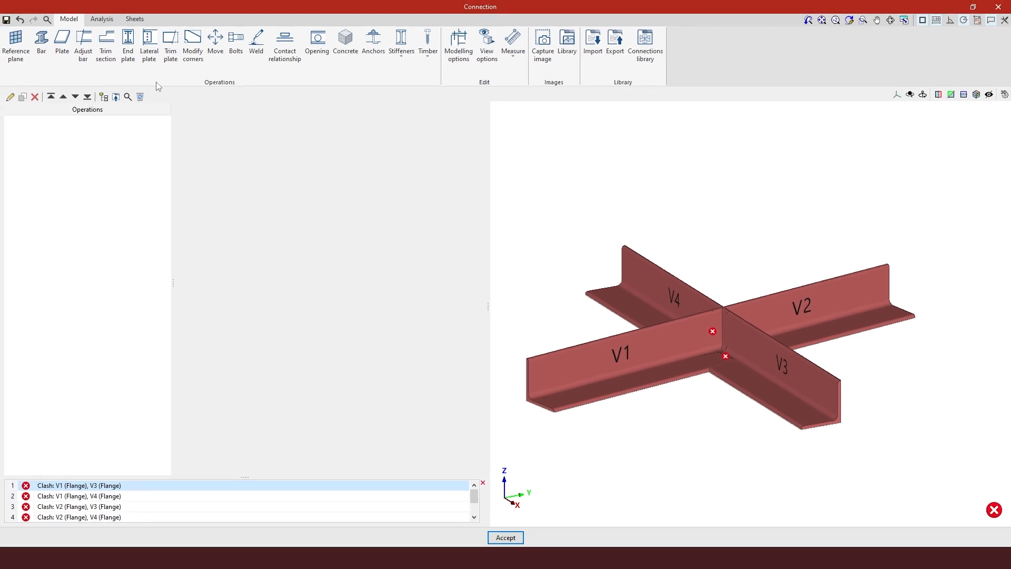
Add a circular plate of material F-30, 10 mm thick and 350 mm in diameter, to the connection.
left_click(63, 52)
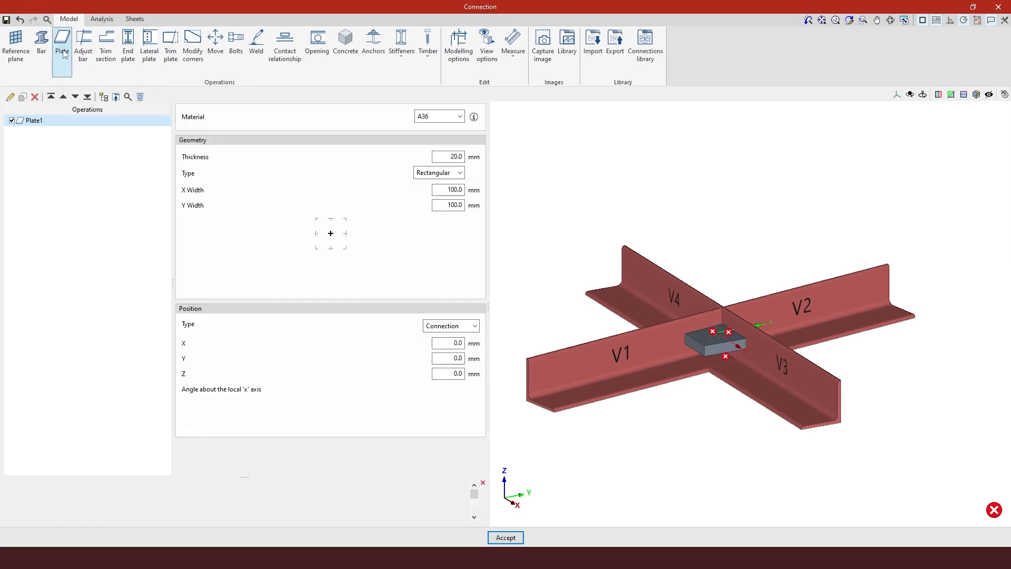
left_click(461, 117)
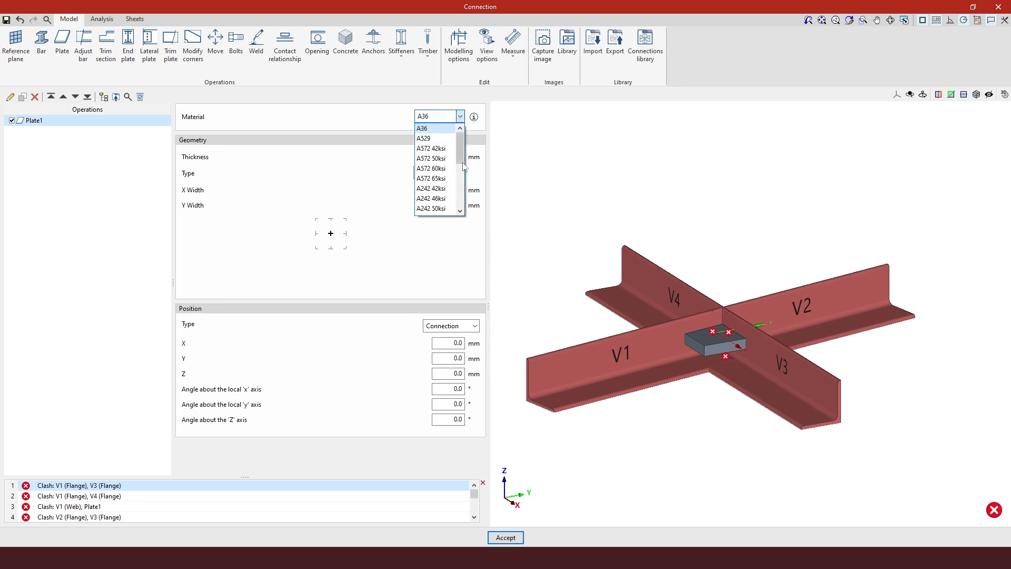
left_click_drag(461, 155, 460, 203)
left_click(442, 197)
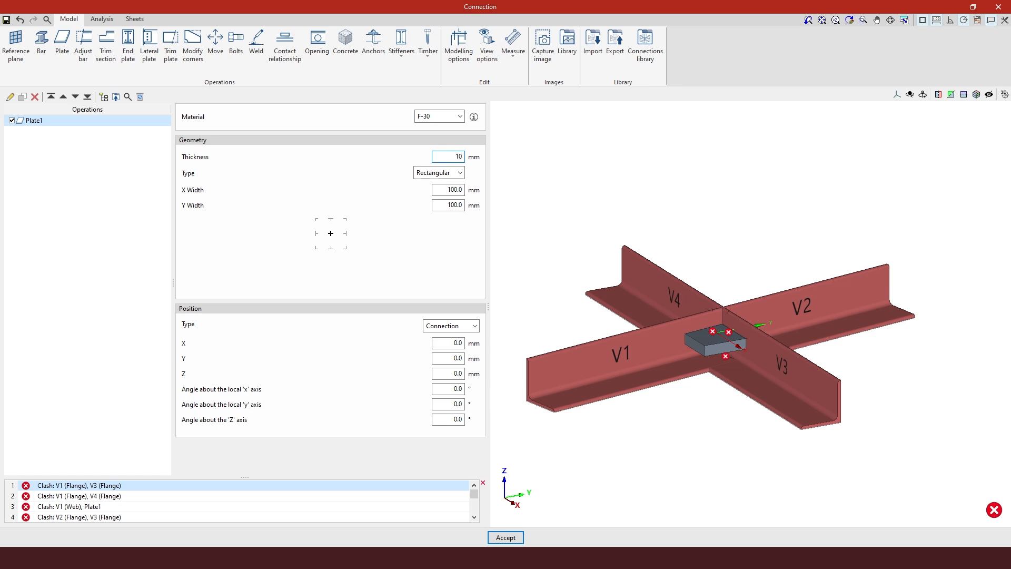
left_click(458, 175)
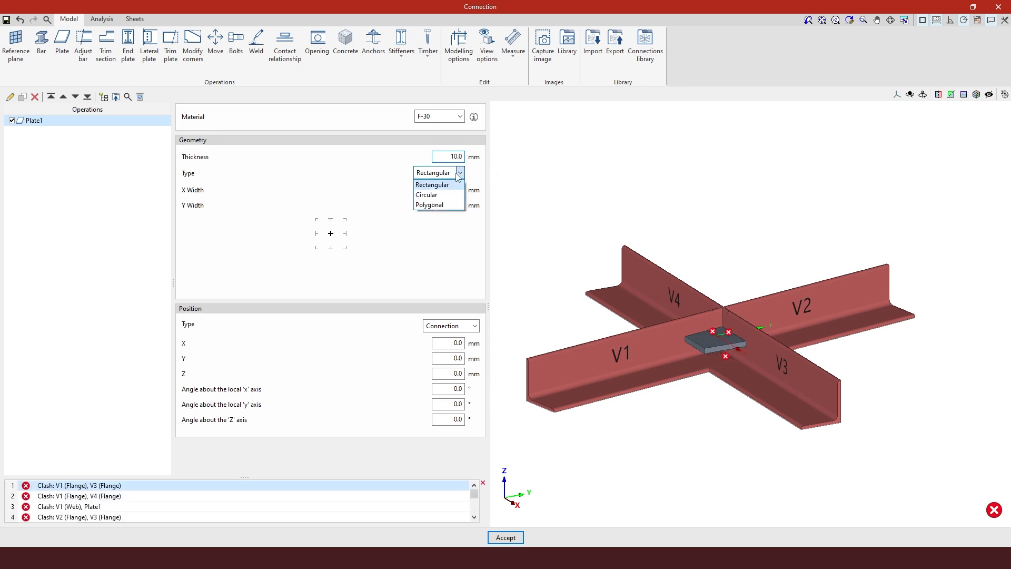
left_click(456, 195)
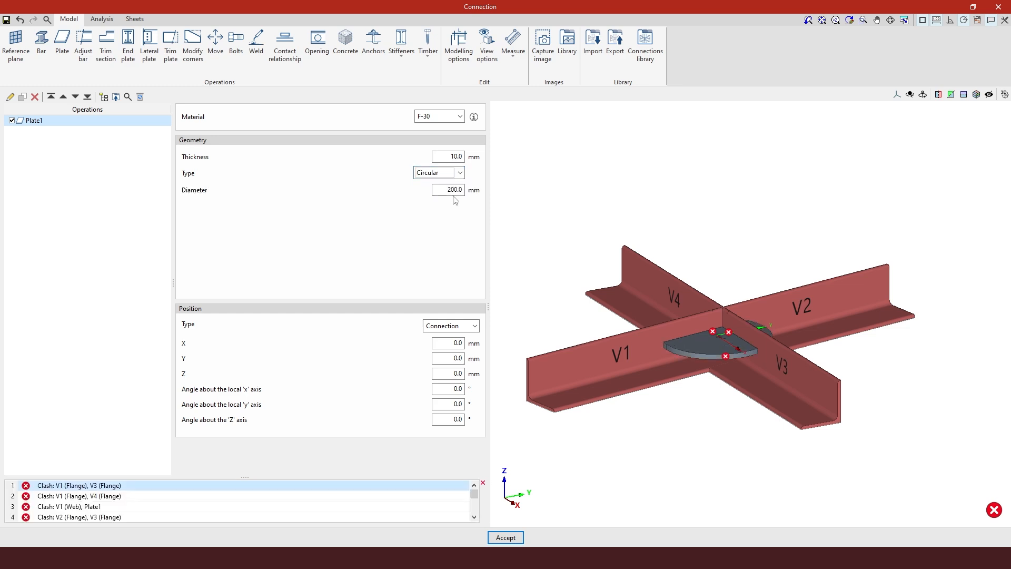
double_click(451, 191)
type("350")
key("Return")
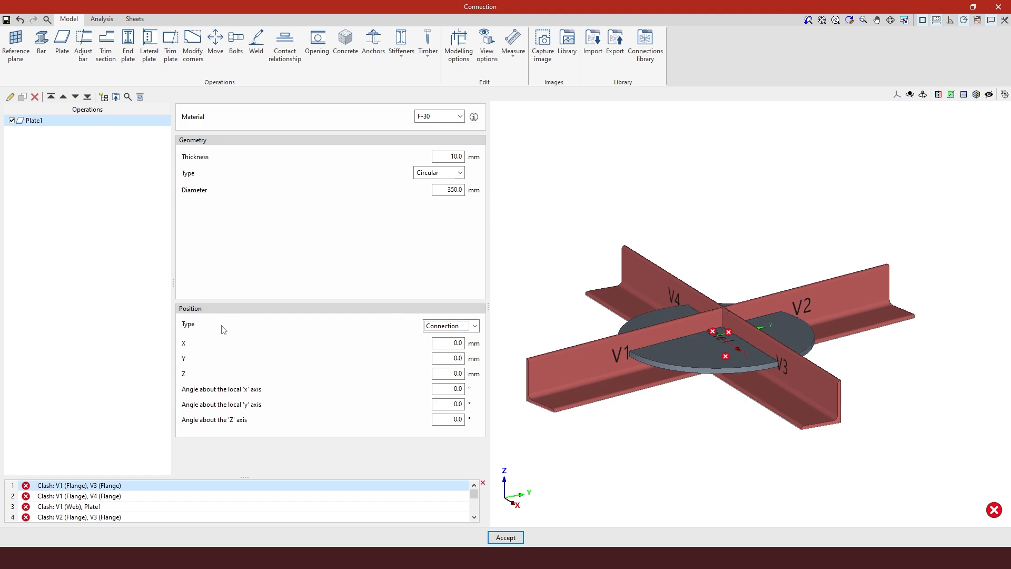
Position the circular plate as attached to the flange of bar V1, on the front face.
left_click(452, 329)
left_click(458, 342)
left_click(468, 345)
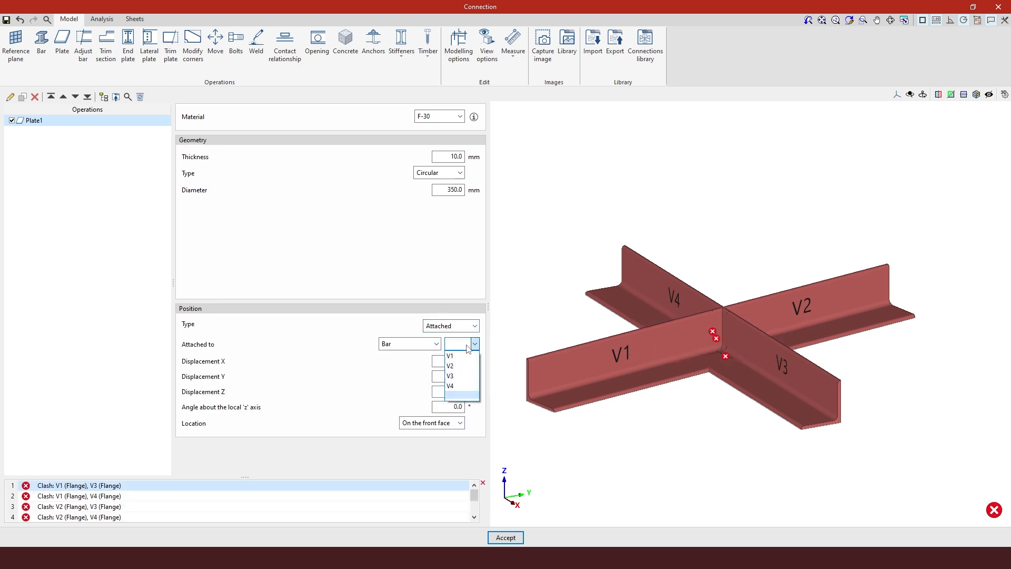
left_click(458, 356)
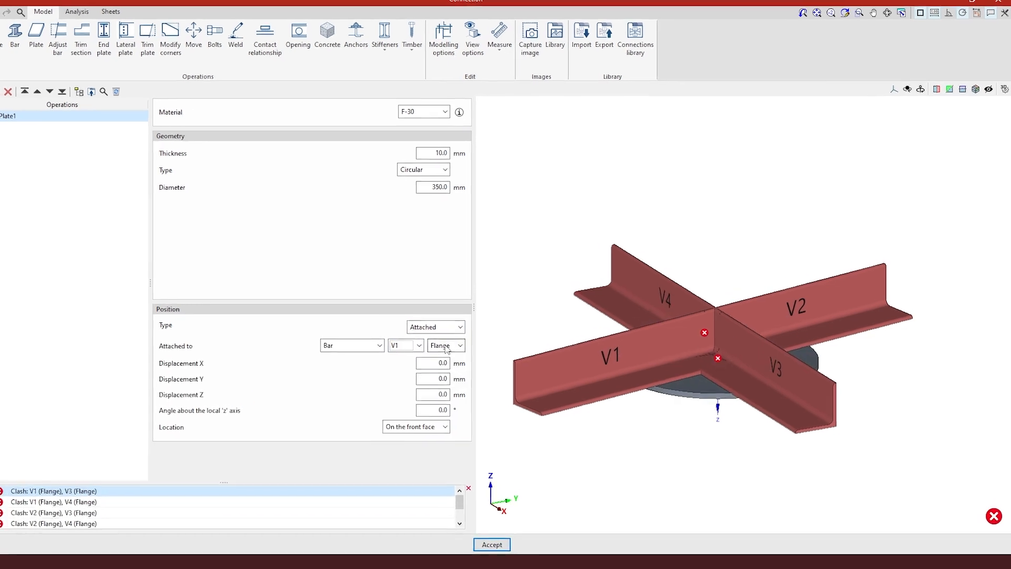
mouse_move(630, 404)
middle_click_drag(657, 417, 687, 383, "shift")
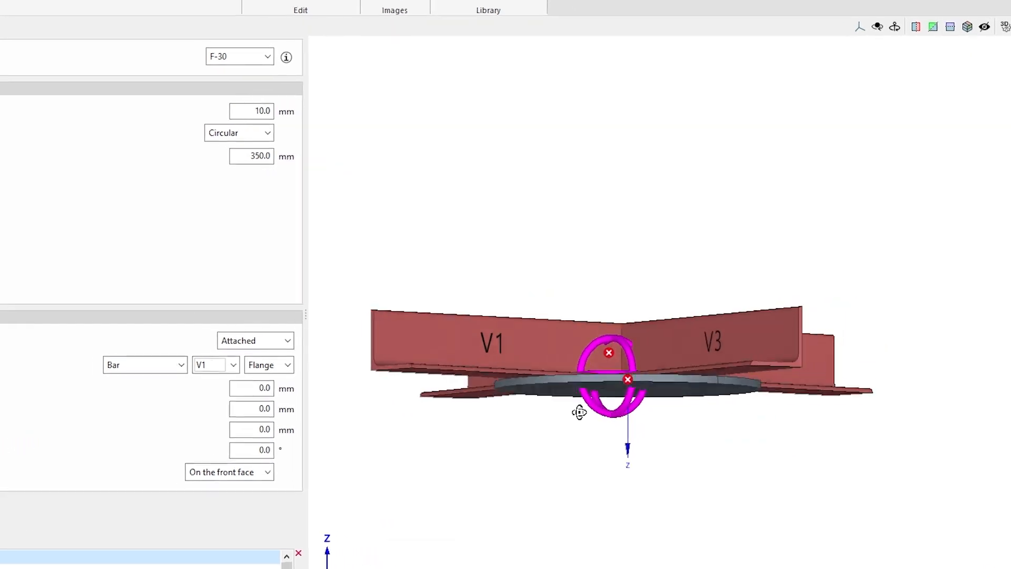
middle_click_drag(590, 412, 509, 498, "shift")
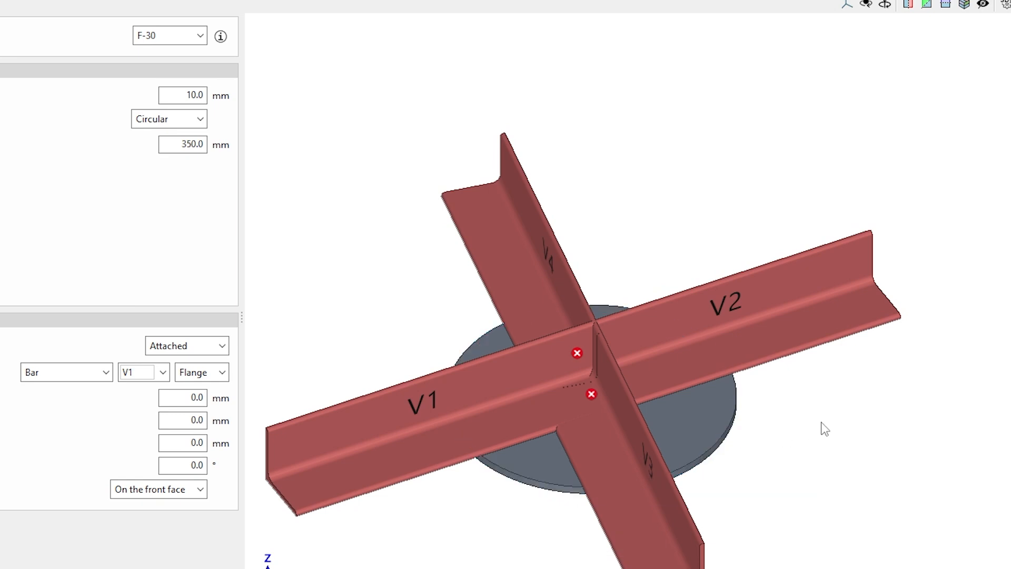
scroll(821, 423, "down", 1)
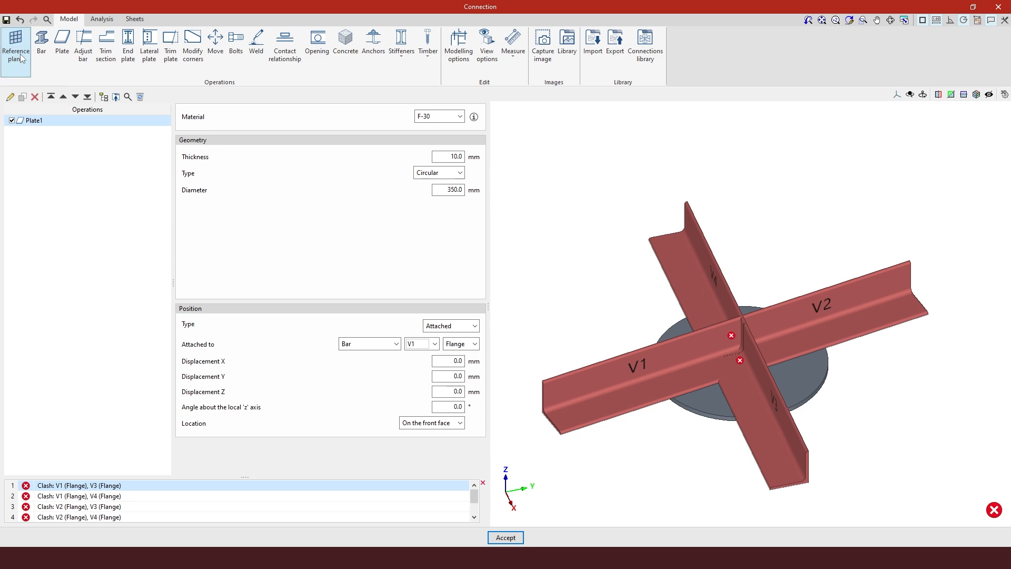
Add a reference plane perpendicular to bar V1 with an X displacement of -80 mm.
left_click(21, 58)
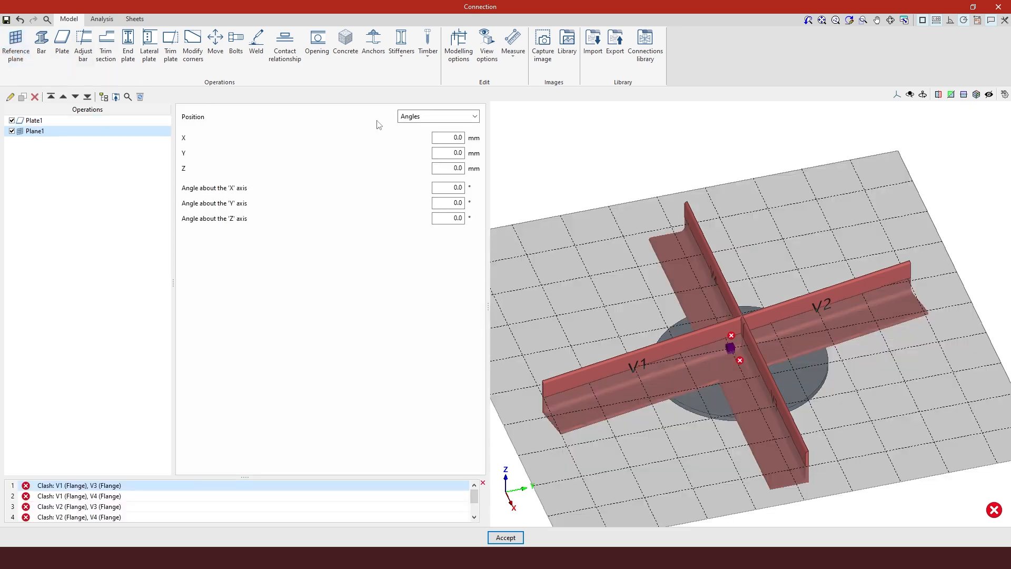
left_click(433, 117)
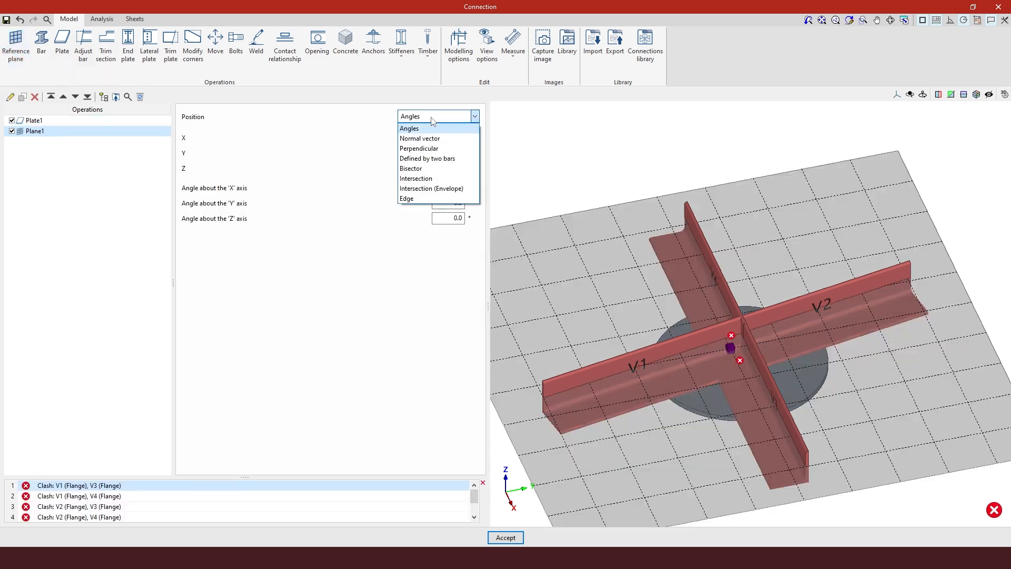
left_click(431, 149)
left_click(448, 139)
left_click(446, 151)
left_click(448, 156)
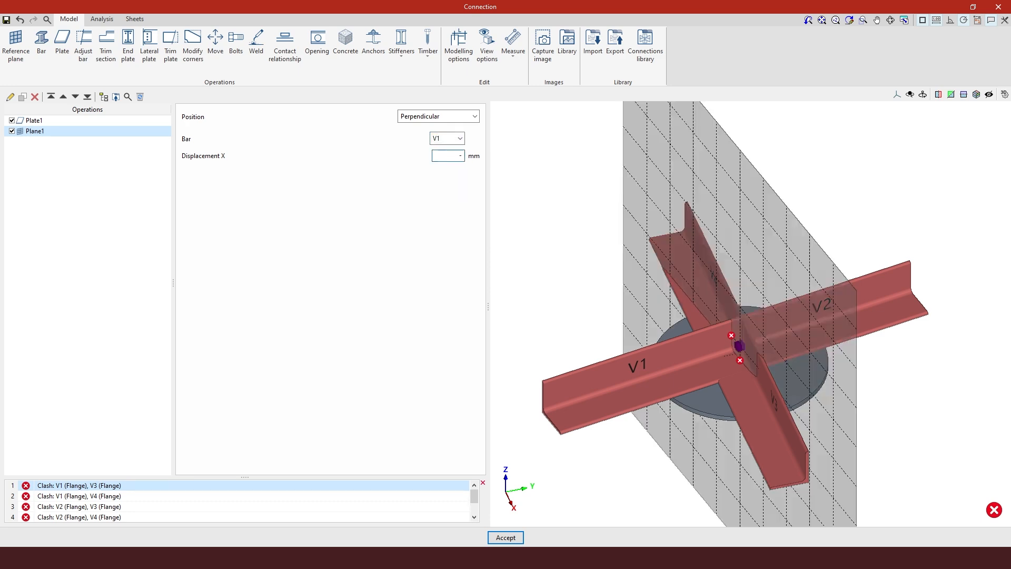
left_click(529, 160)
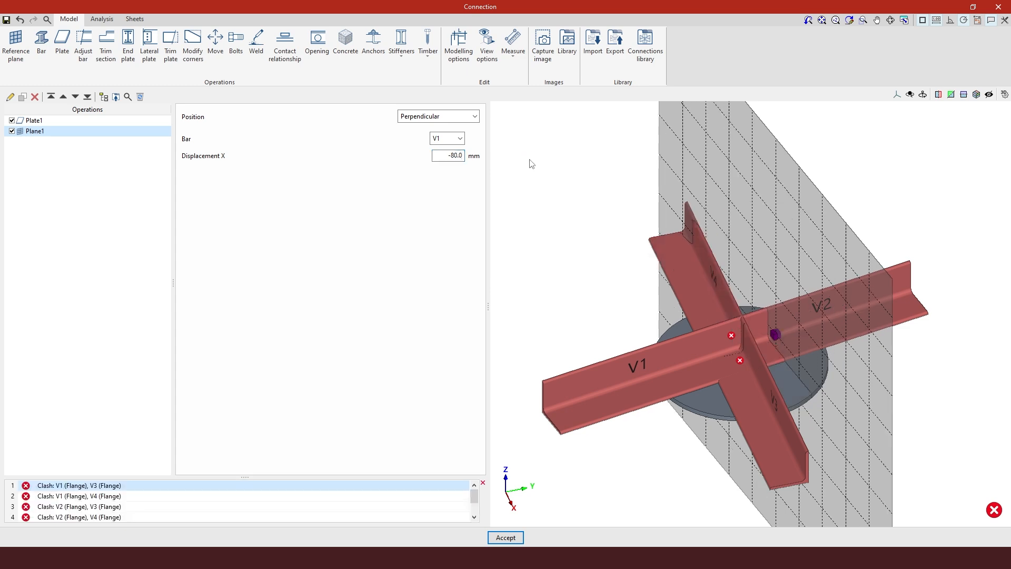
Set the reference plane's X displacement along bar V1 to 80 mm.
left_click(447, 155)
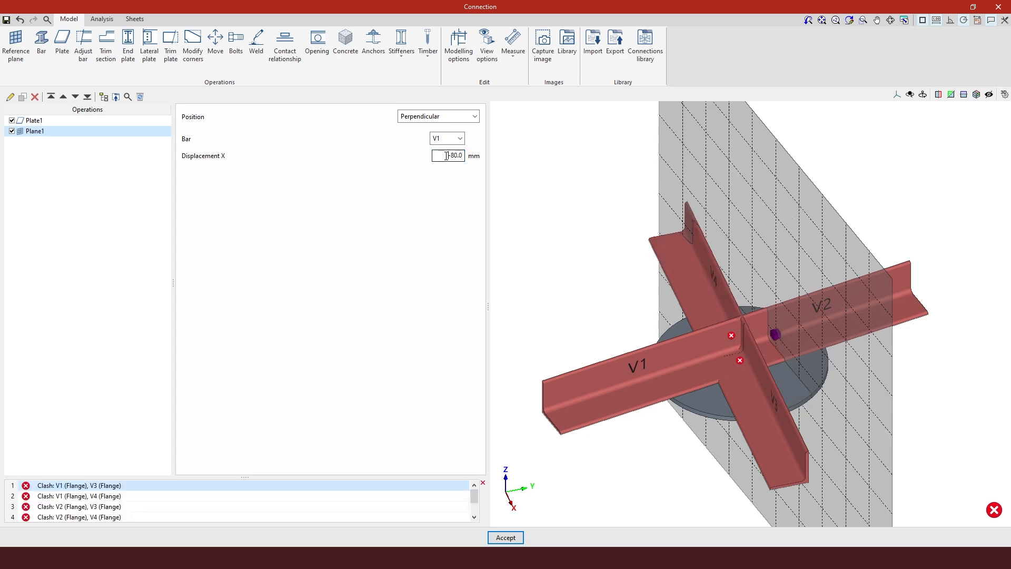
left_click(544, 154)
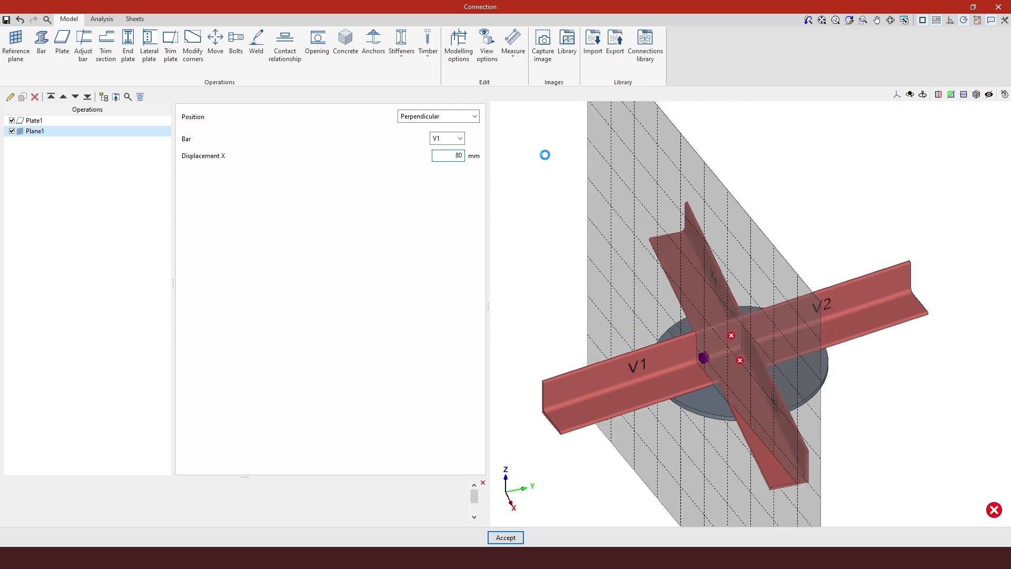
scroll(627, 387, "up", 5)
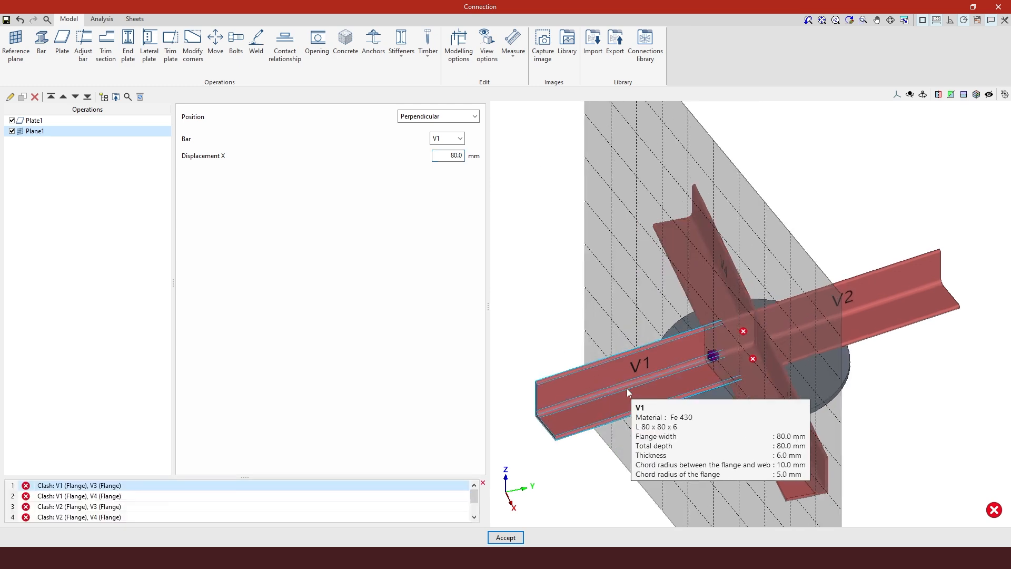
mouse_move(714, 417)
middle_mouse_down()
mouse_move(734, 398)
mouse_move(702, 401)
middle_mouse_up()
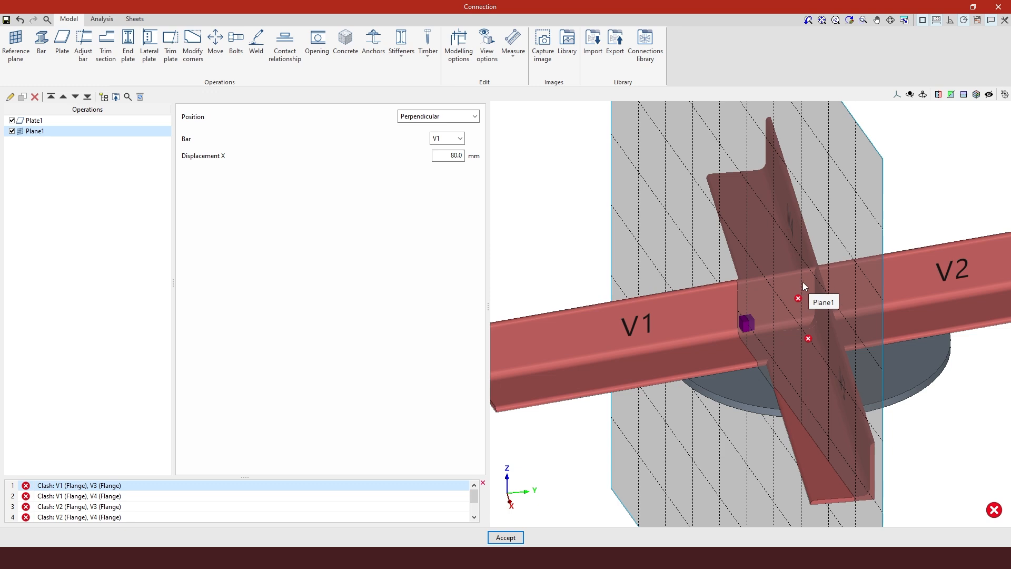
Copy the reference plane three times and make the copies perpendicular to bars V2, V3 and V4.
left_click(23, 98)
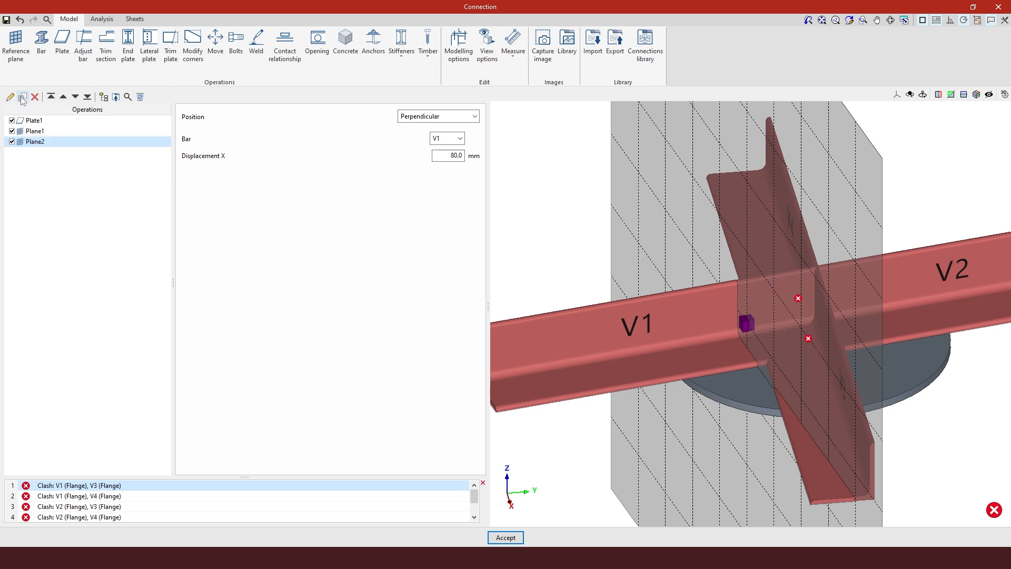
left_click(459, 139)
left_click(445, 160)
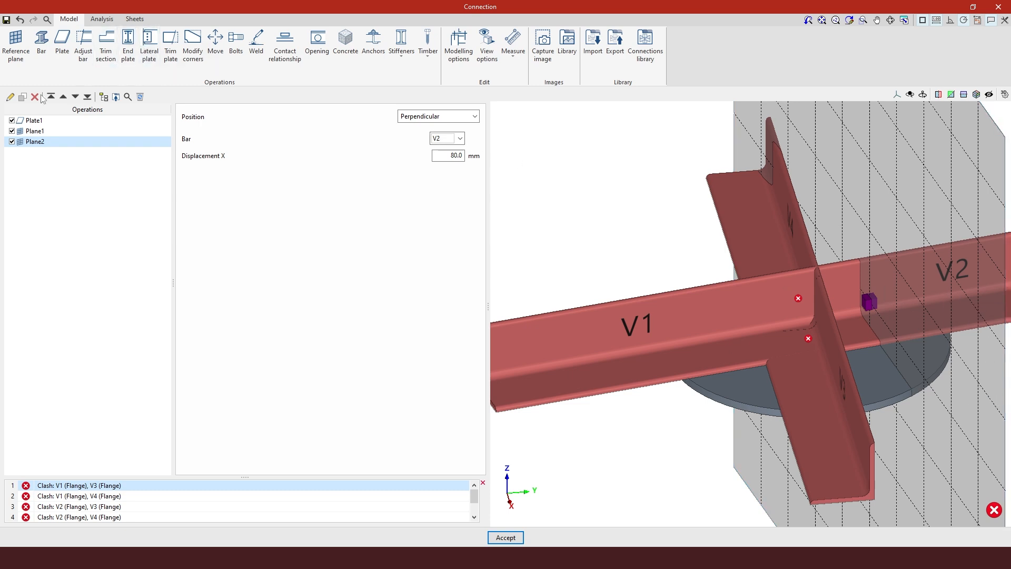
left_click(24, 98)
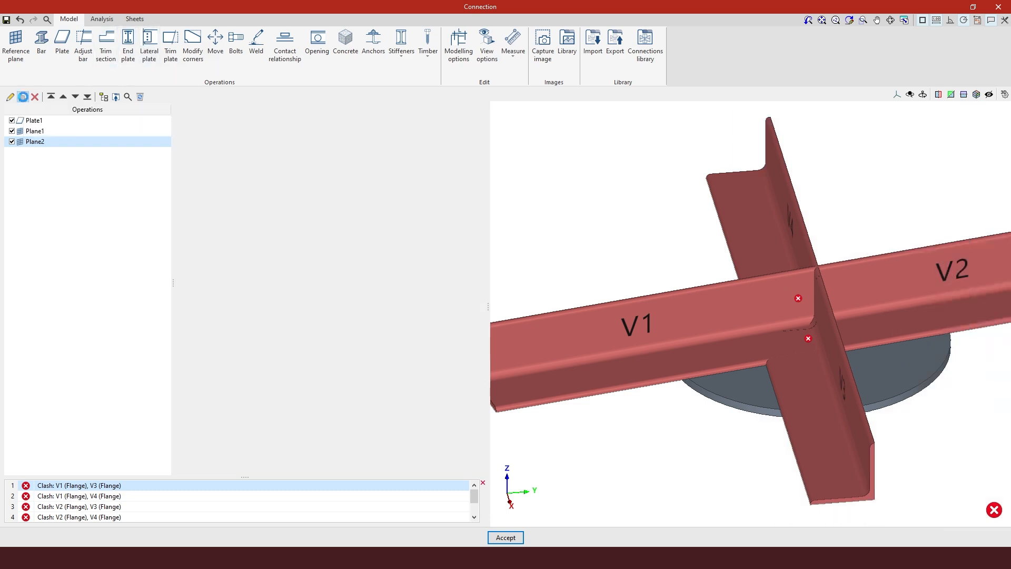
left_click(441, 141)
left_click(440, 166)
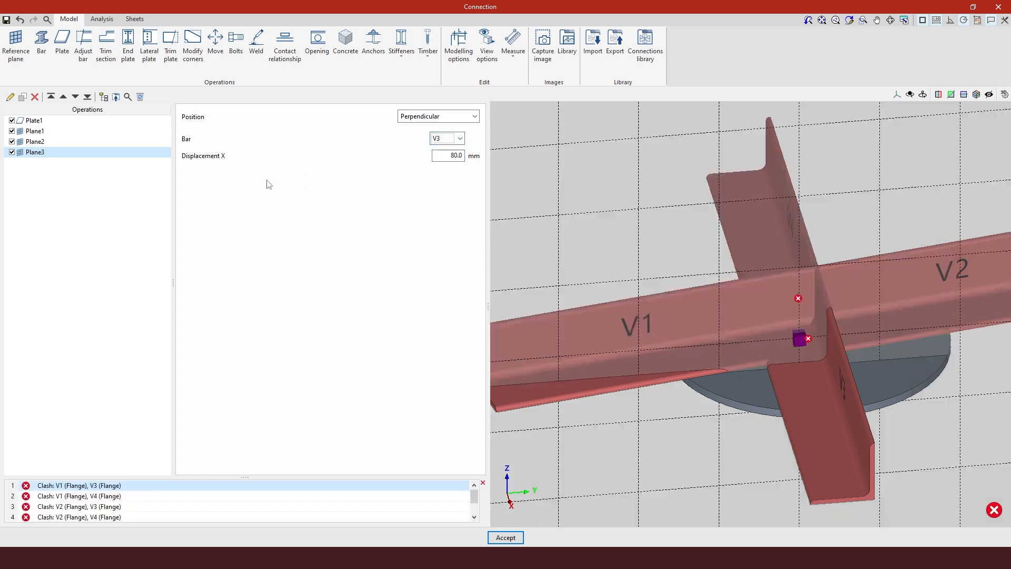
left_click(22, 99)
left_click(452, 136)
left_click(438, 176)
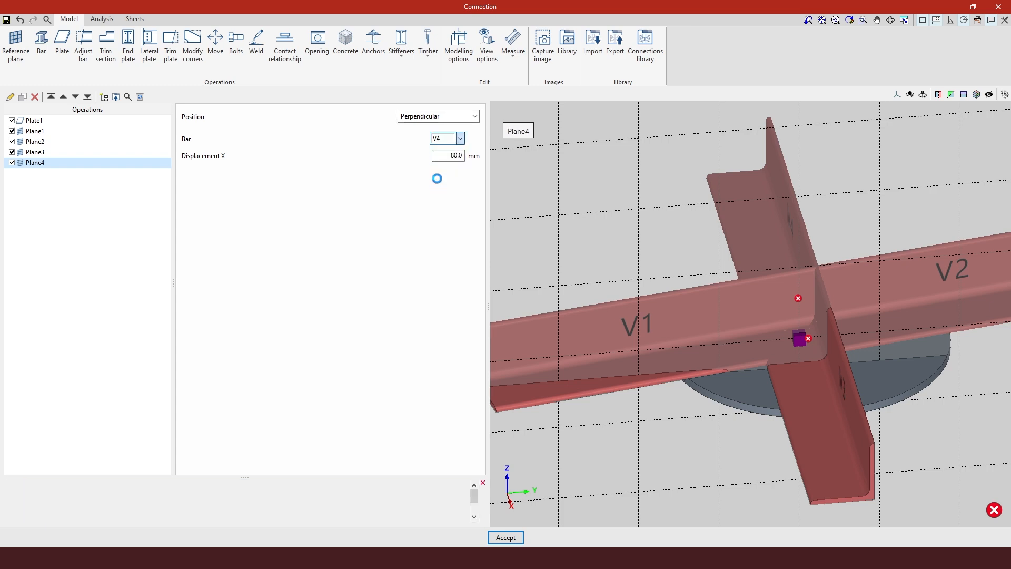
Add a bar adjustment that cuts bar V1 back to reference plane Plane1.
scroll(789, 326, "down", 4)
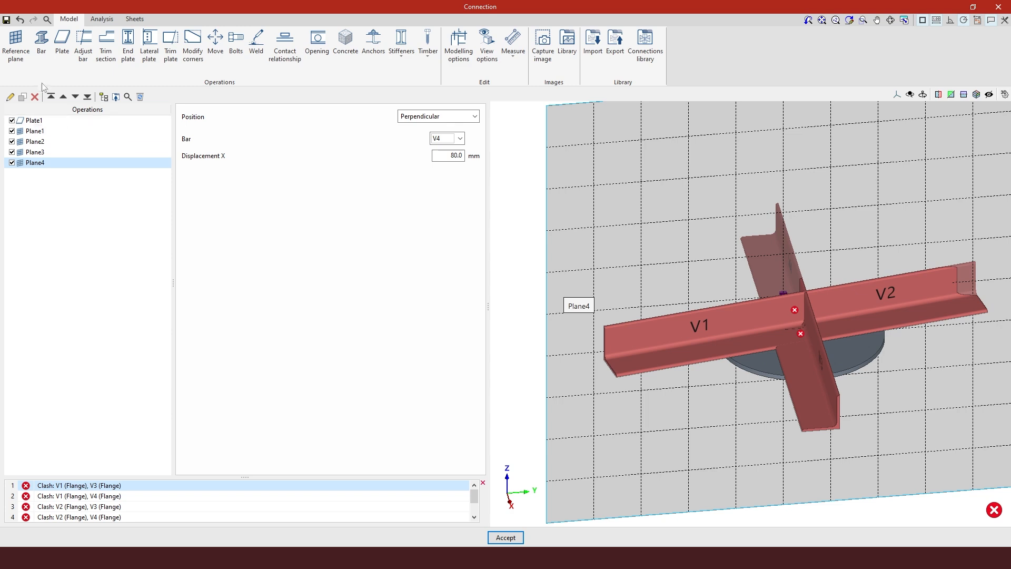
left_click(85, 55)
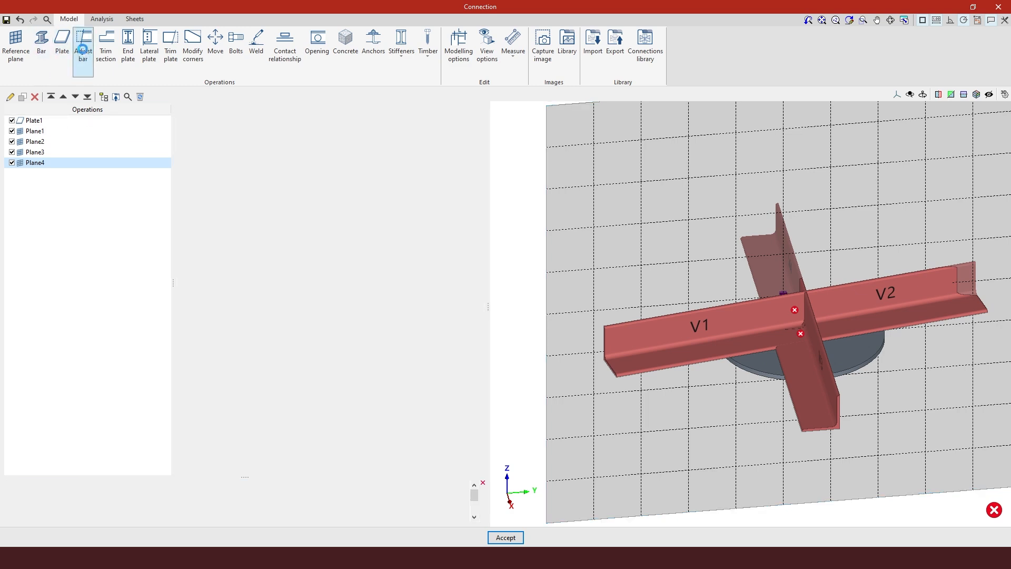
left_click(470, 117)
left_click(467, 129)
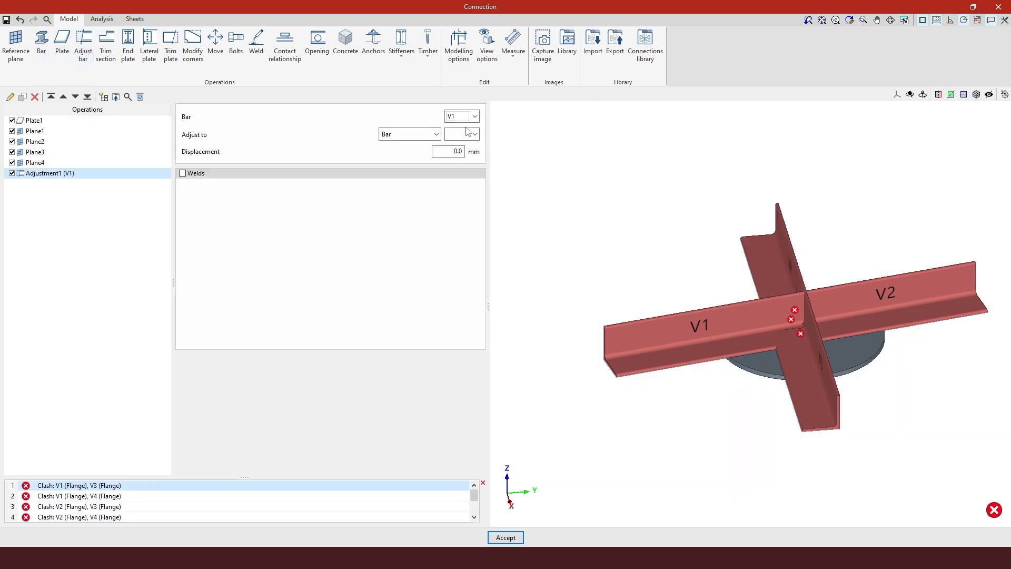
left_click(435, 136)
left_click(417, 176)
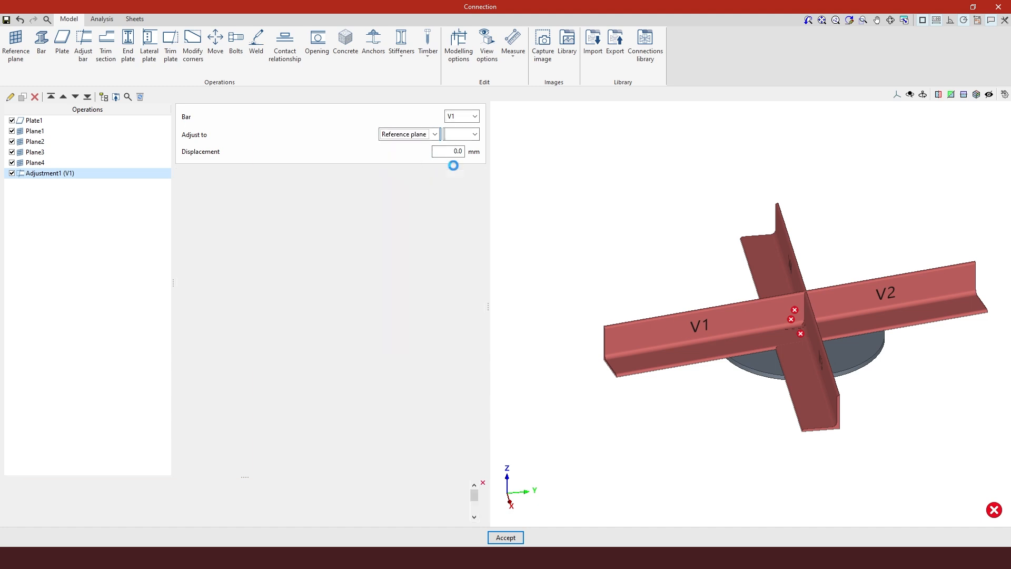
left_click(471, 135)
left_click(466, 147)
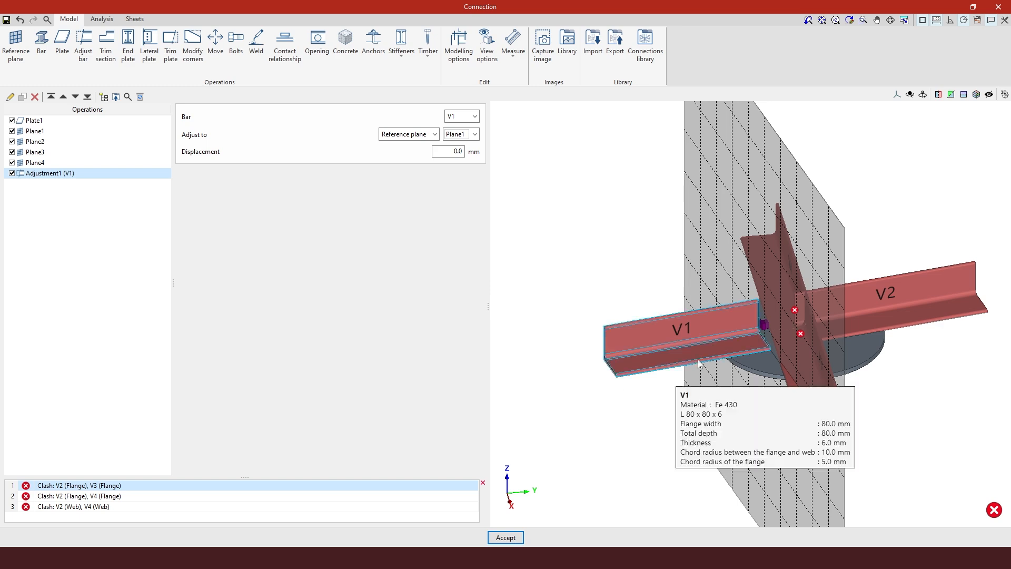
Copy bar V1's adjustment and assign the copy to bar V2, cutting it back to reference plane Plane2.
scroll(759, 352, "up", 2)
scroll(757, 347, "up", 1)
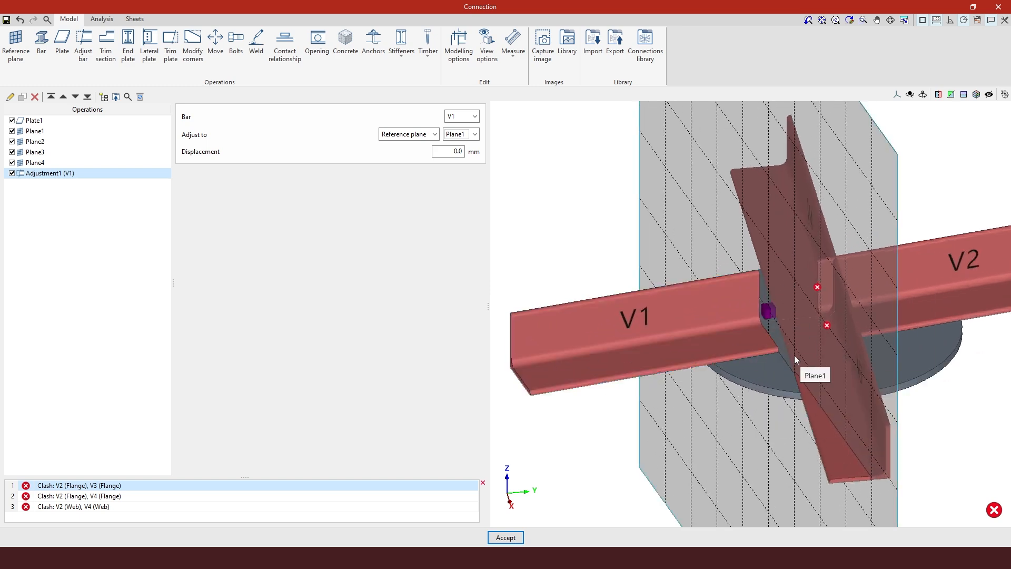
left_click(23, 97)
left_click(456, 117)
left_click(457, 139)
left_click(473, 135)
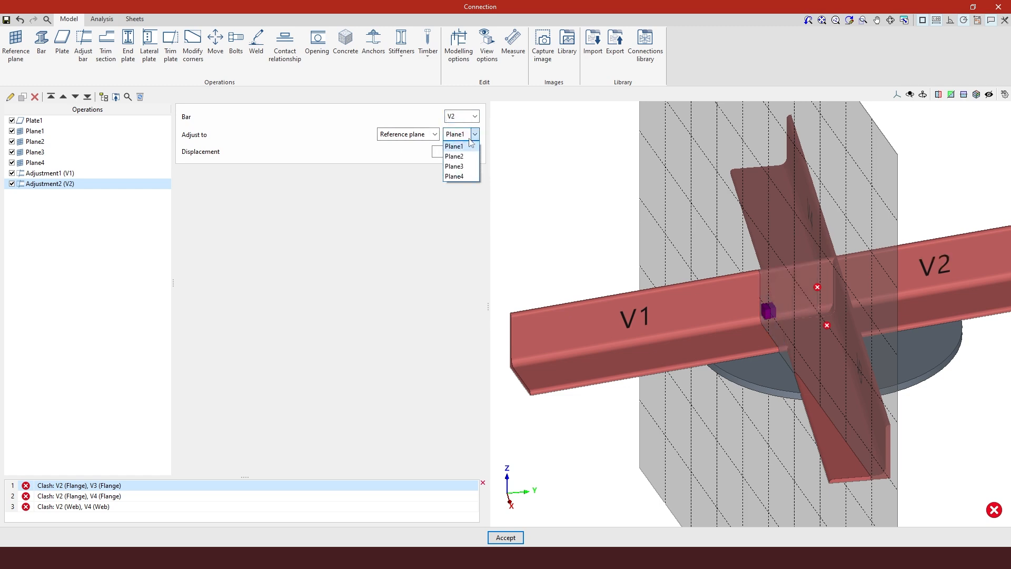
left_click(456, 156)
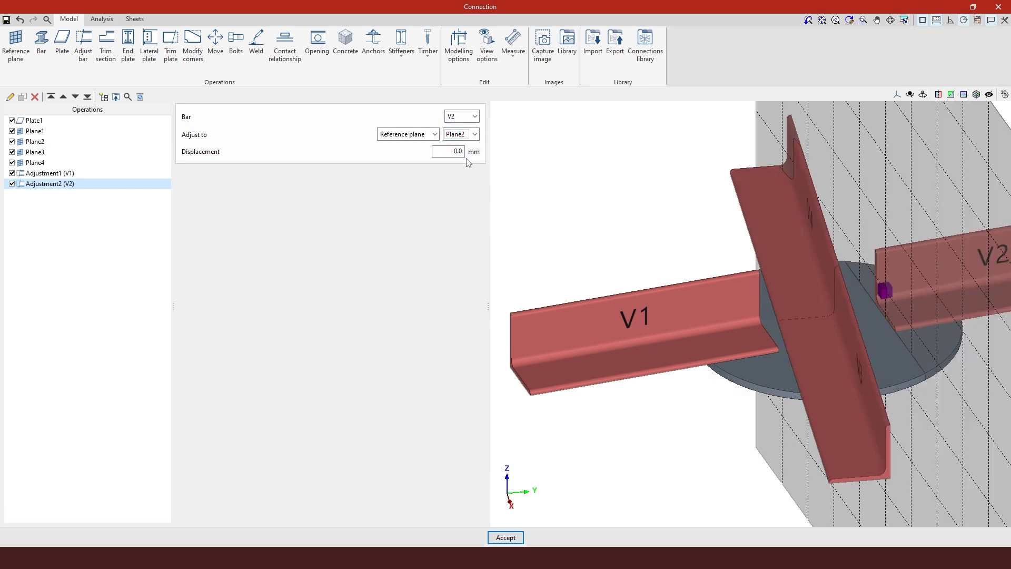
Copy the V2 adjustment and assign the copy to bar V3, cutting it back to reference plane Plane3.
left_click(22, 97)
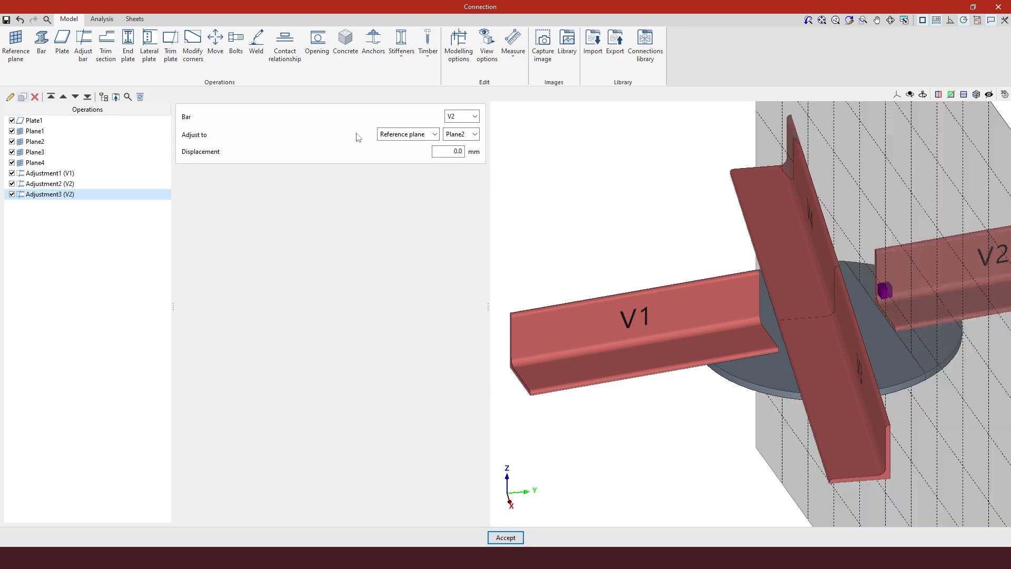
left_click(471, 118)
left_click(457, 148)
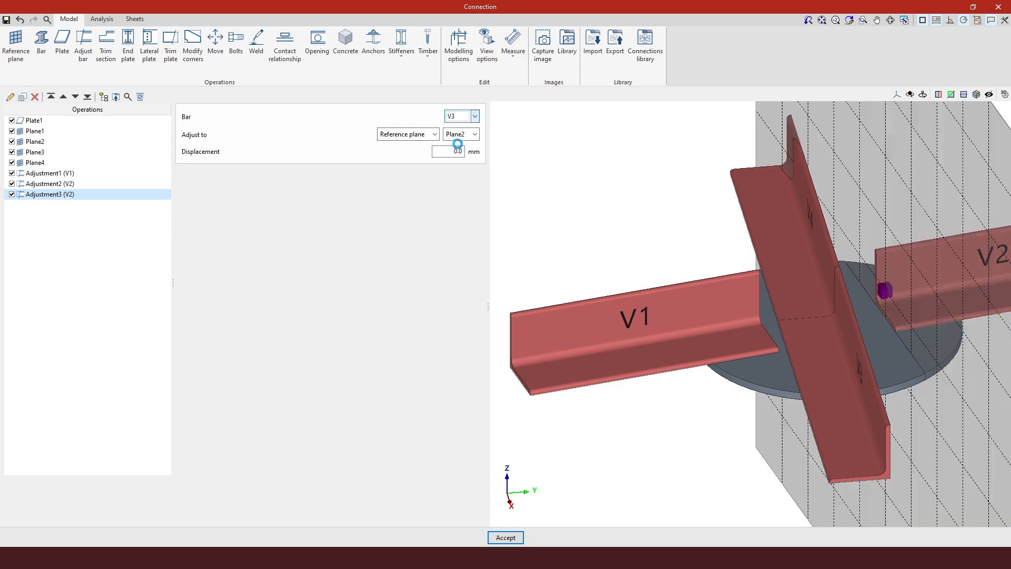
left_click(462, 135)
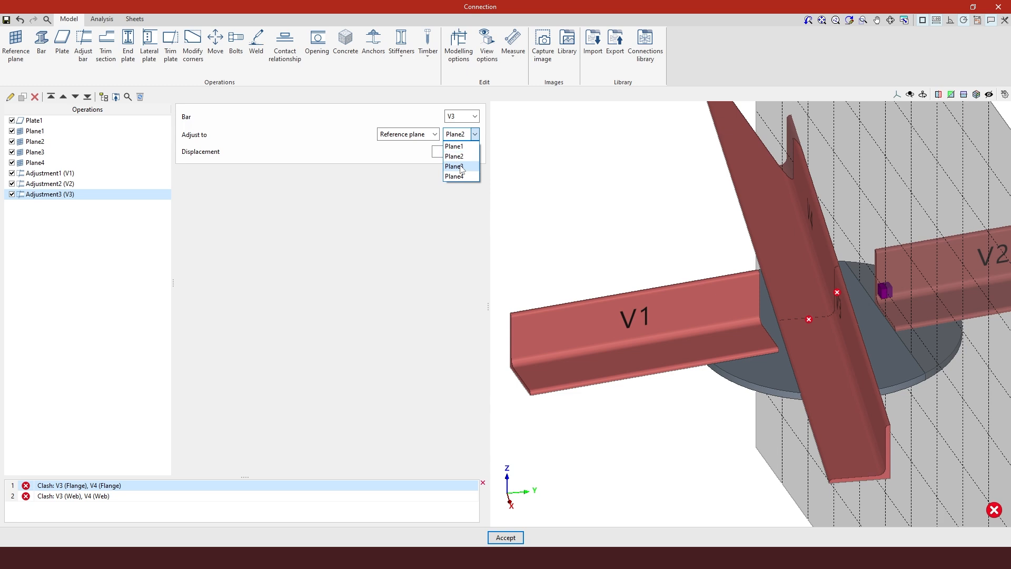
left_click(462, 166)
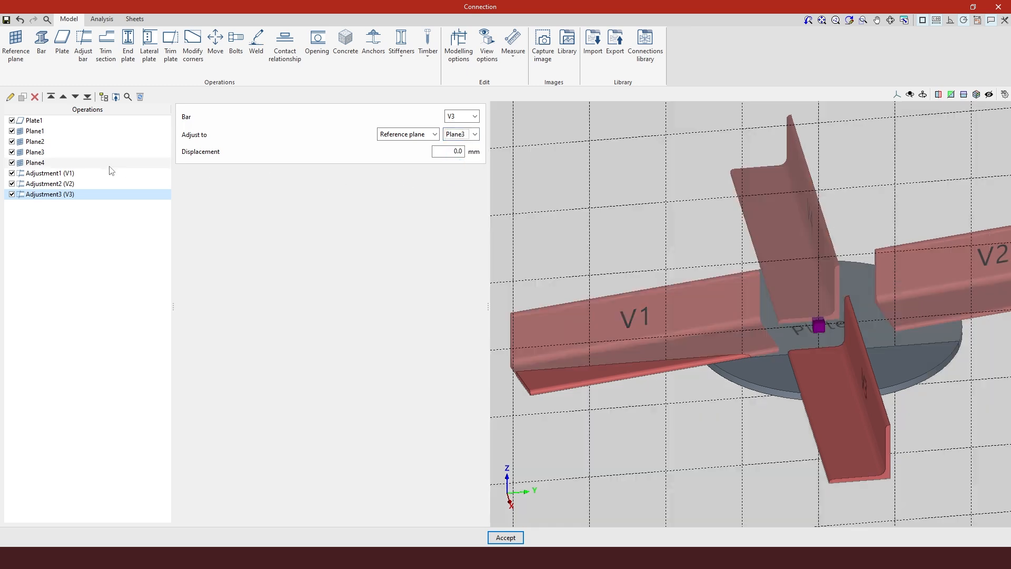
Copy the V3 adjustment and assign the copy to bar V4, cutting it back to reference plane Plane4.
left_click(22, 97)
left_click(463, 117)
left_click(475, 134)
left_click(454, 176)
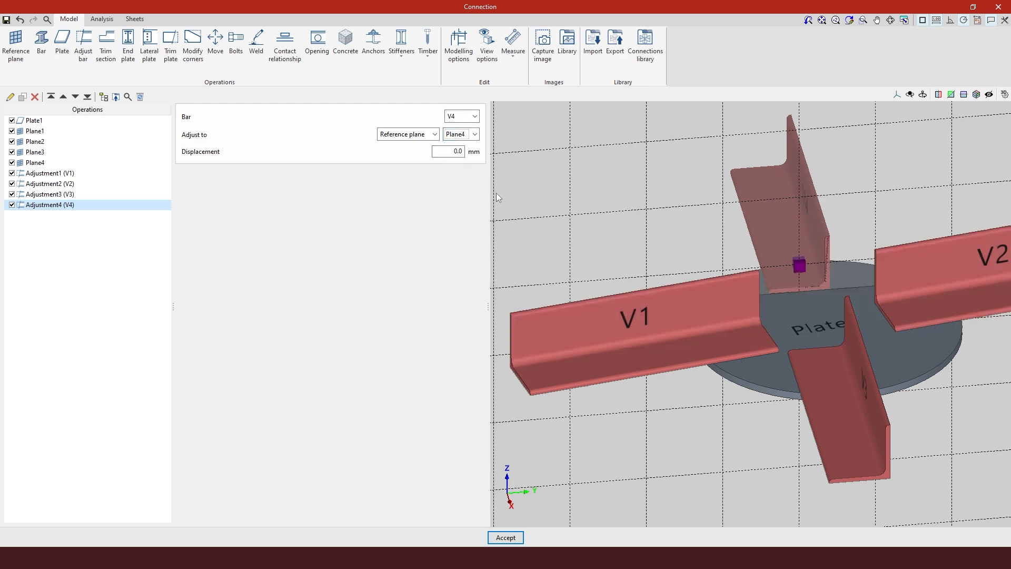
Add a bolts operation joining the flange of bar V1 to the circular plate Plate1.
right_click_drag(848, 330, 839, 362)
scroll(826, 362, "down", 4)
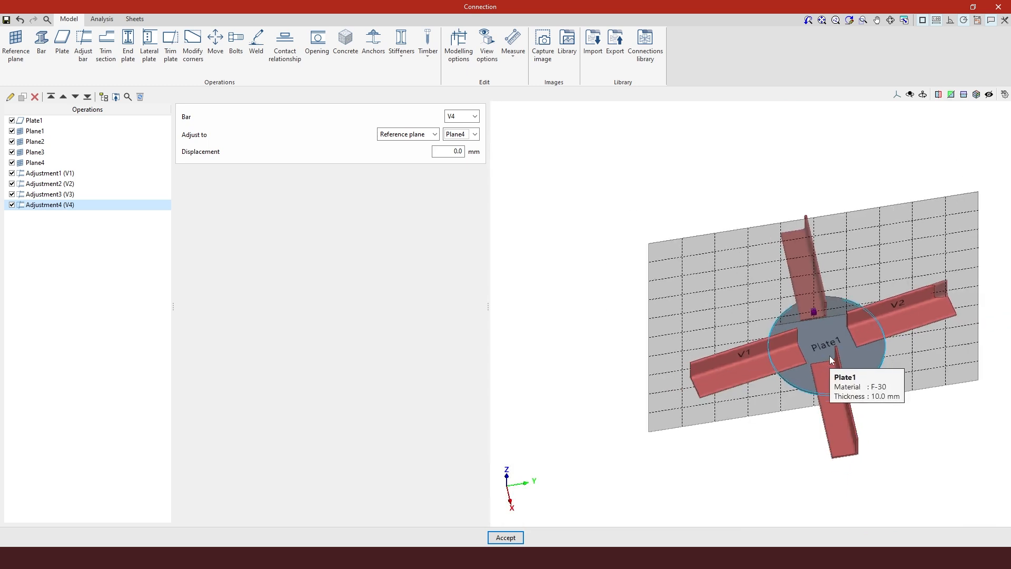
mouse_move(934, 372)
right_mouse_down()
mouse_move(885, 371)
mouse_move(905, 390)
mouse_move(899, 379)
mouse_move(925, 361)
right_mouse_up()
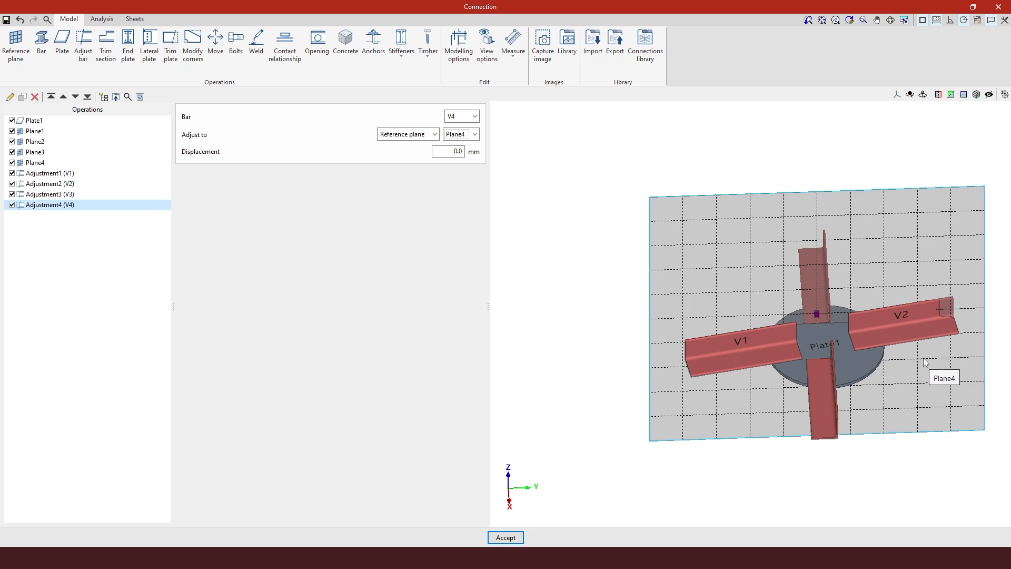
left_click(234, 52)
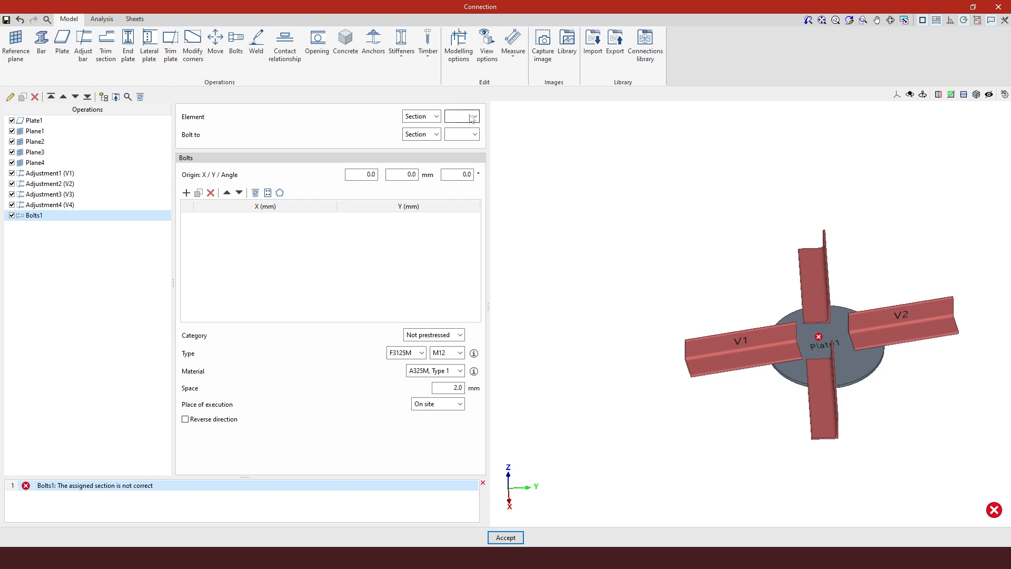
left_click(475, 117)
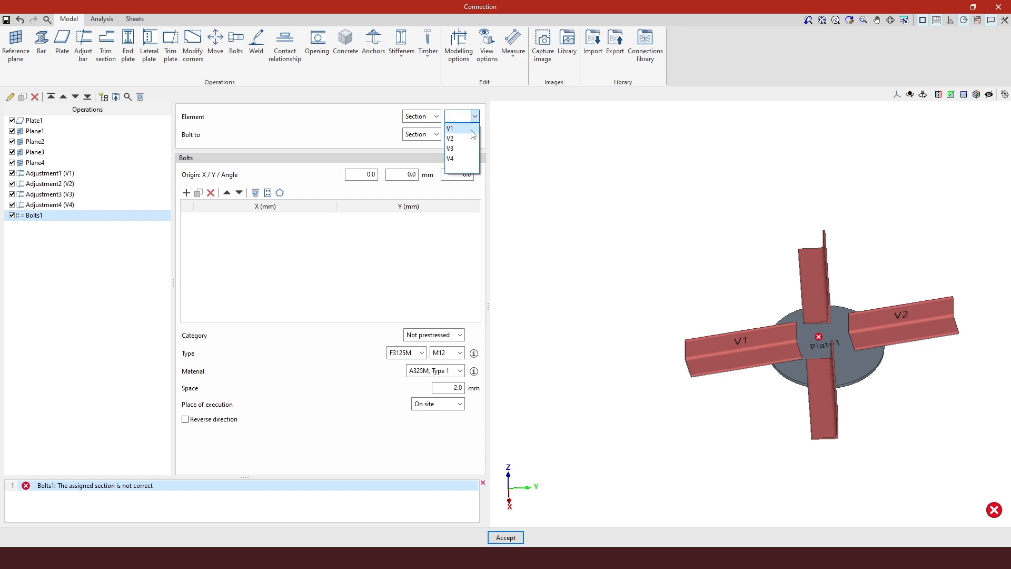
left_click(459, 128)
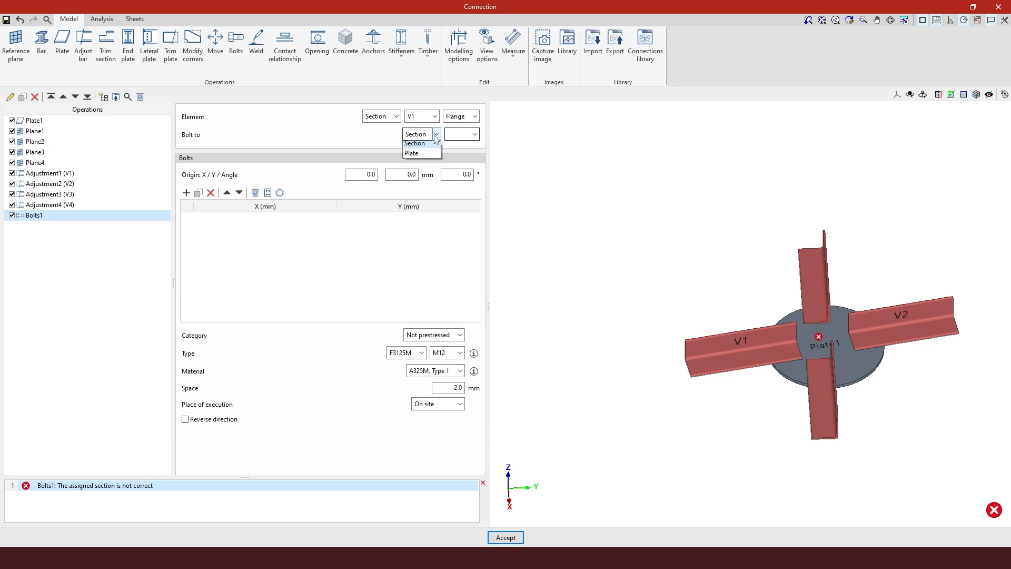
left_click(421, 153)
left_click(475, 134)
left_click(463, 146)
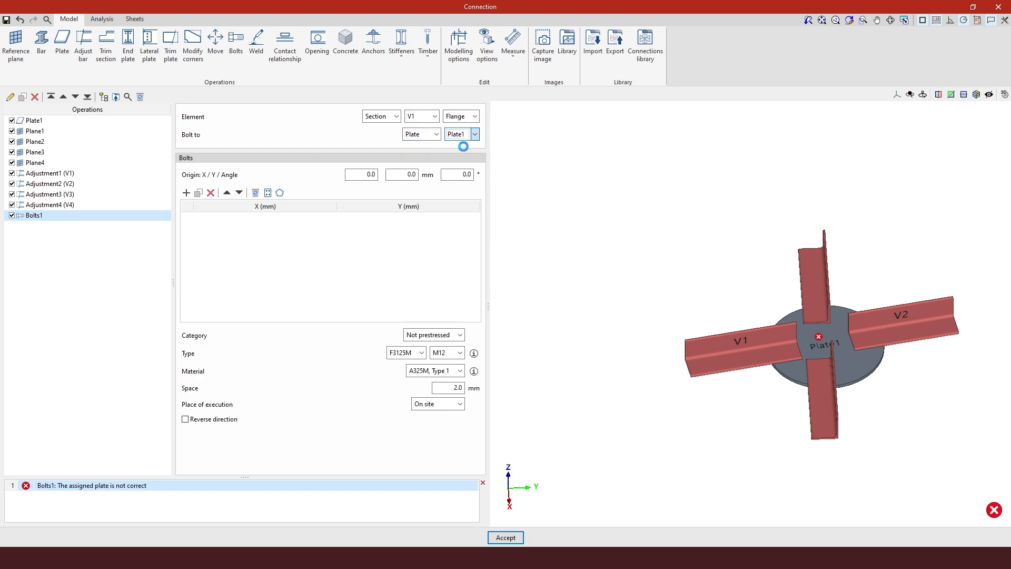
Add a bolt to the V1 bolt group at an X position of 100 mm.
scroll(843, 358, "up", 3)
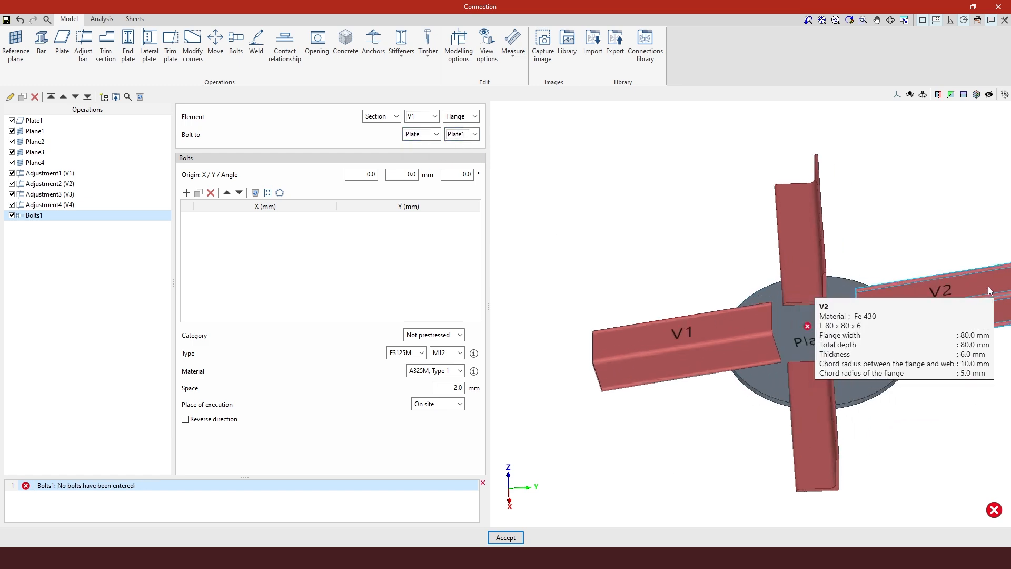
left_click(184, 192)
scroll(810, 348, "up", 2)
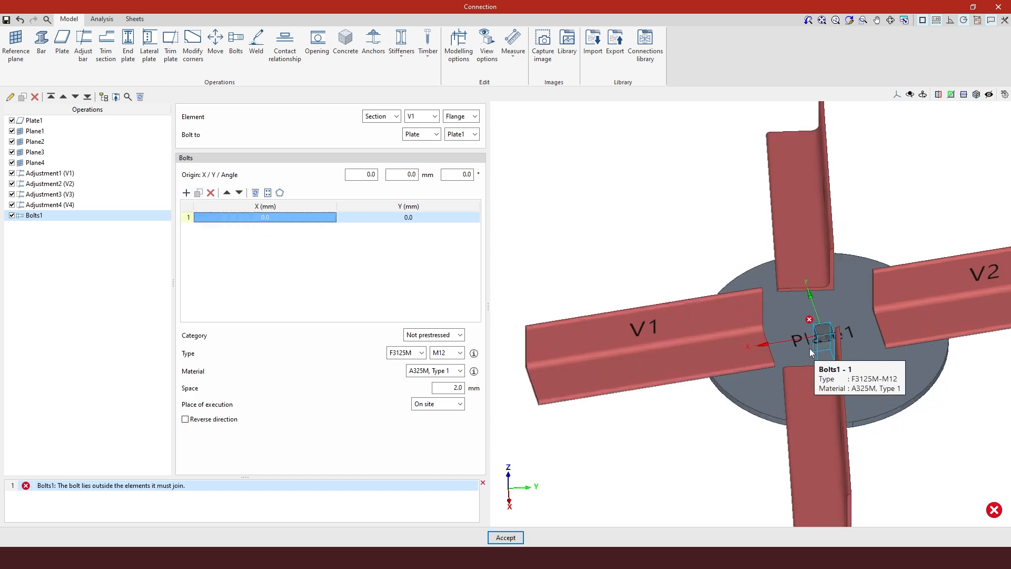
scroll(811, 349, "up", 1)
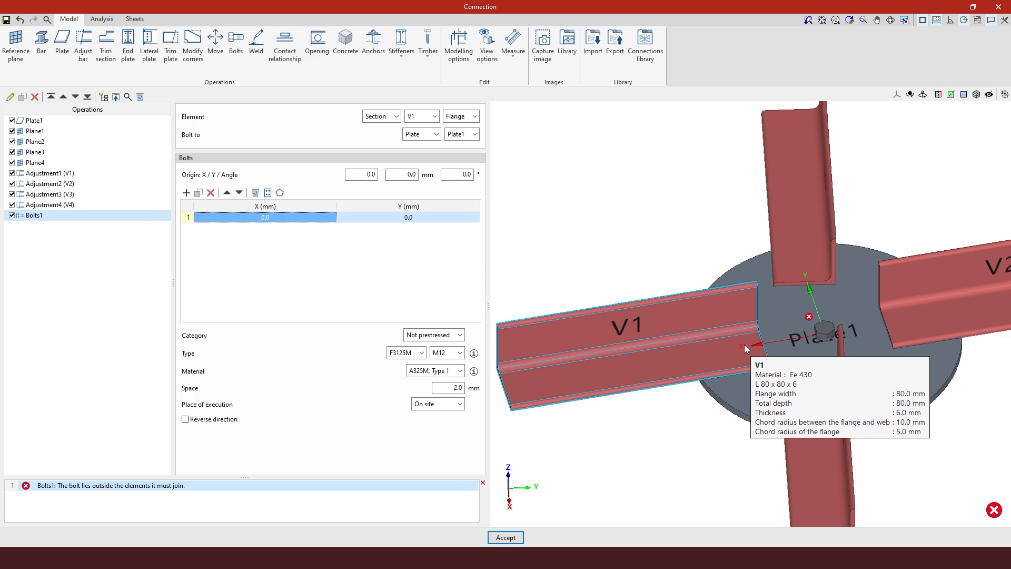
left_click(288, 220)
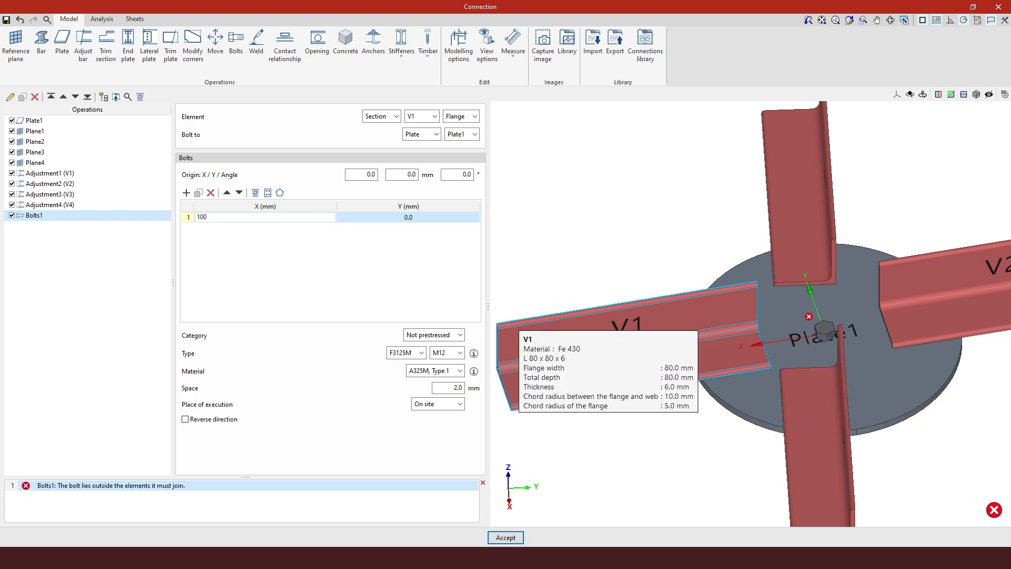
key("Tab")
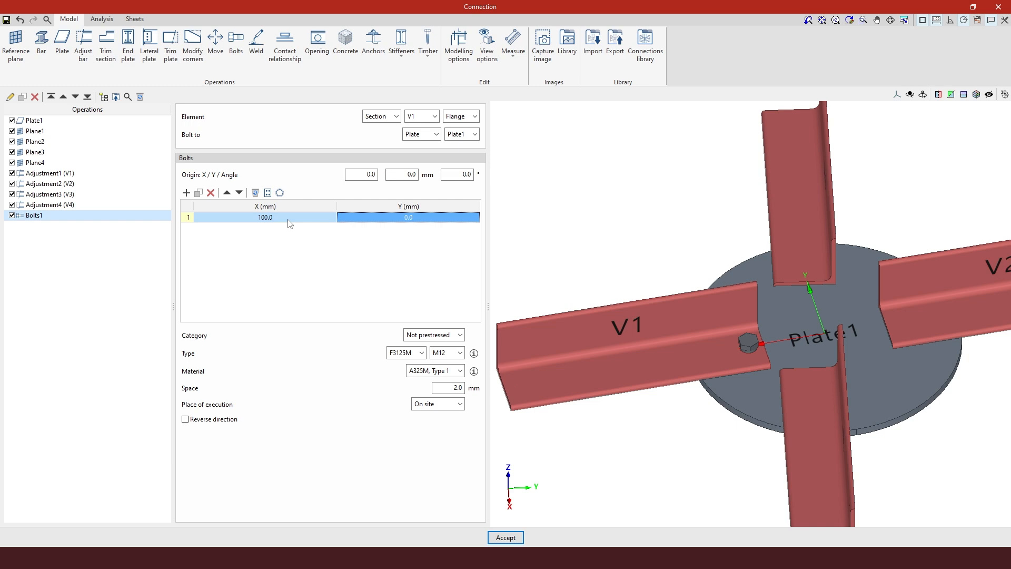
Duplicate the bolt in the V1 group and set the copy's X position to 130 mm.
left_click(200, 193)
left_click(252, 230)
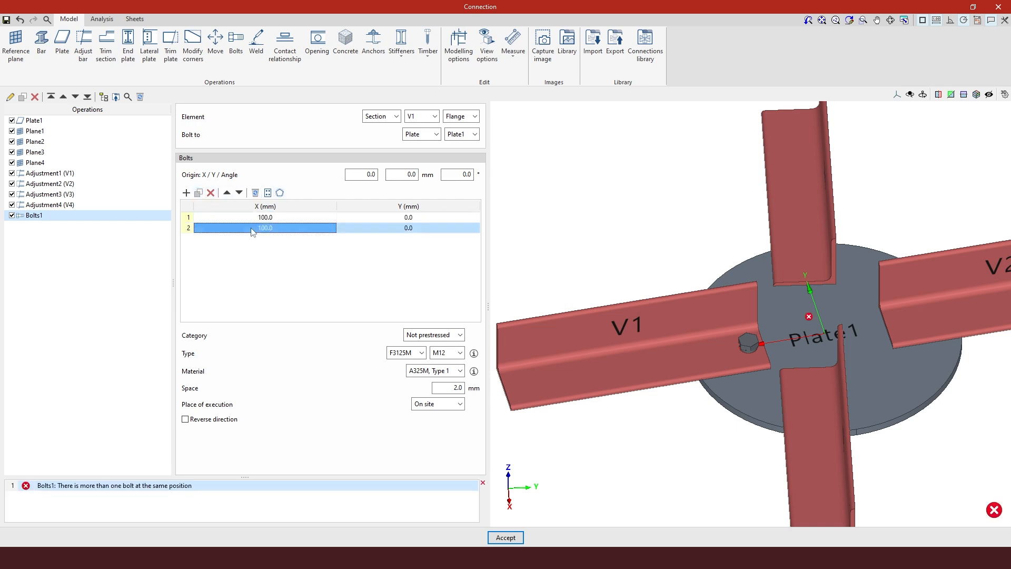
type("13")
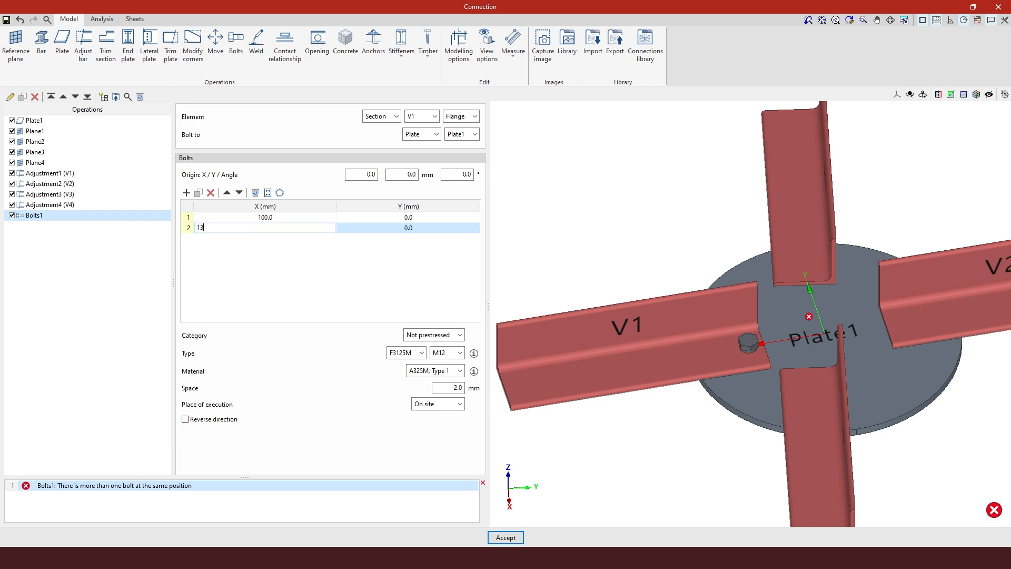
type("0")
key("Return")
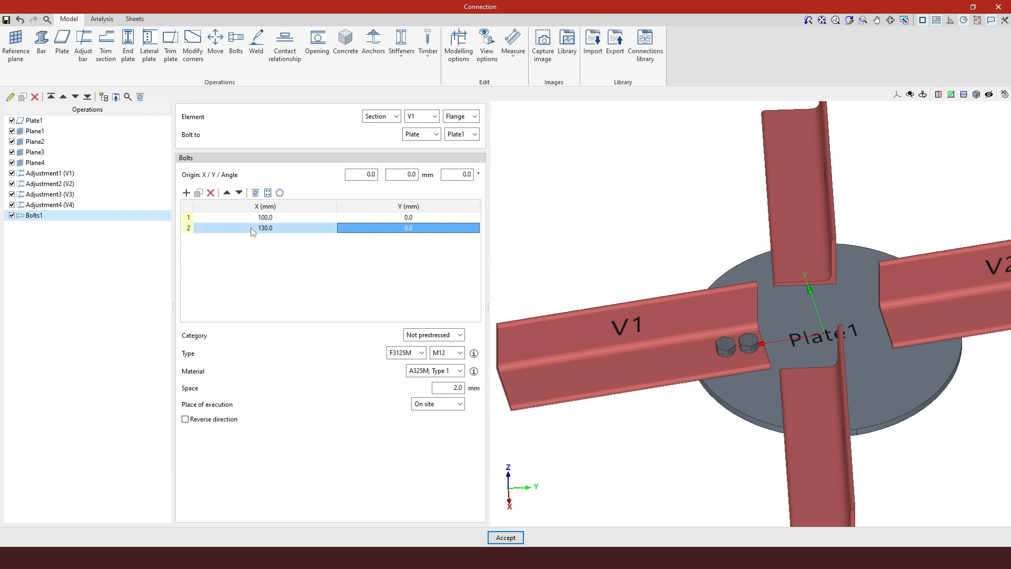
Set the second bolt's X position in the V1 group to 150 mm.
left_click(252, 228)
type("150")
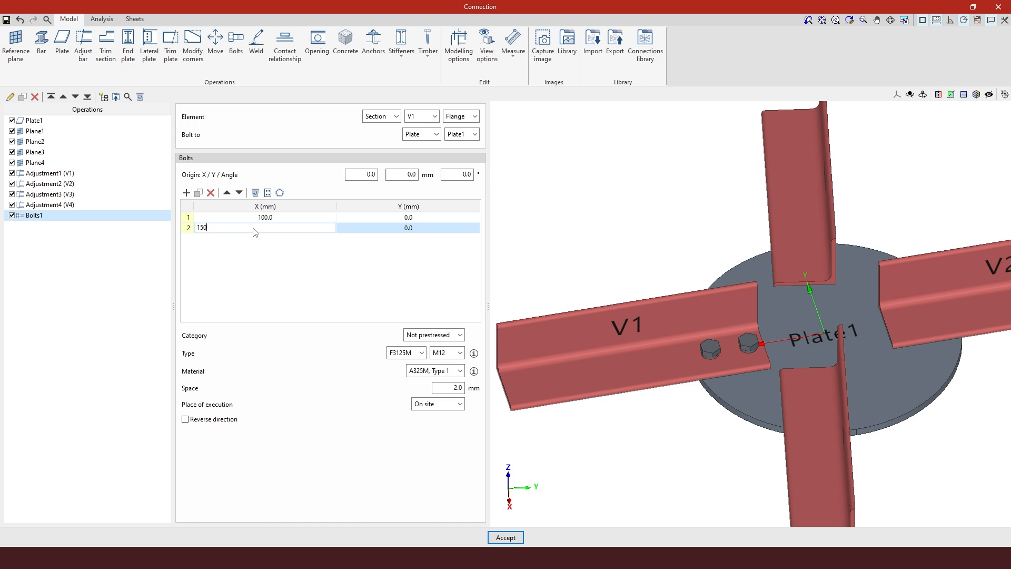
key("Return")
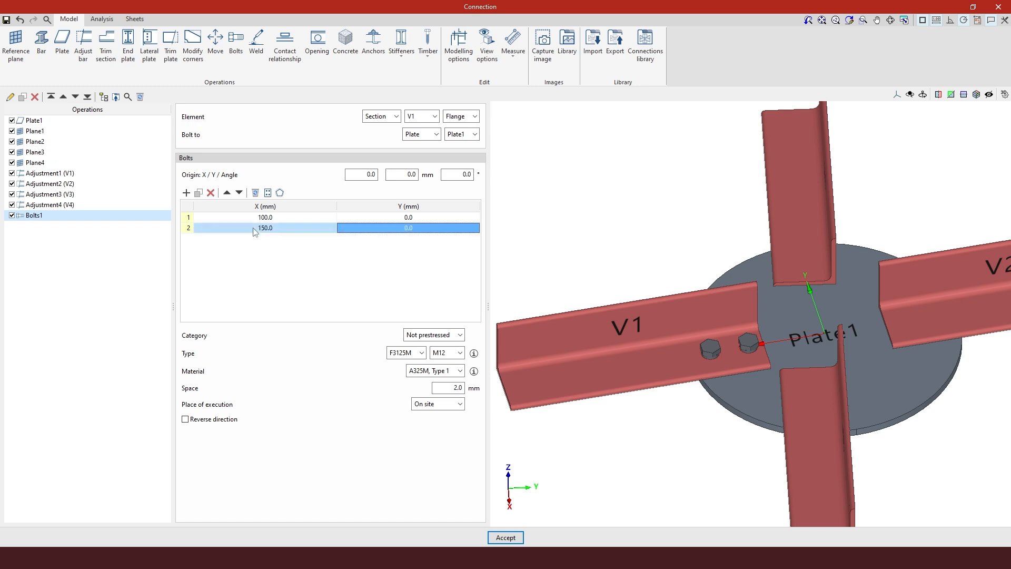
Copy the V1 bolt group and assign the copy to the flange of bar V2.
scroll(743, 421, "up", 4)
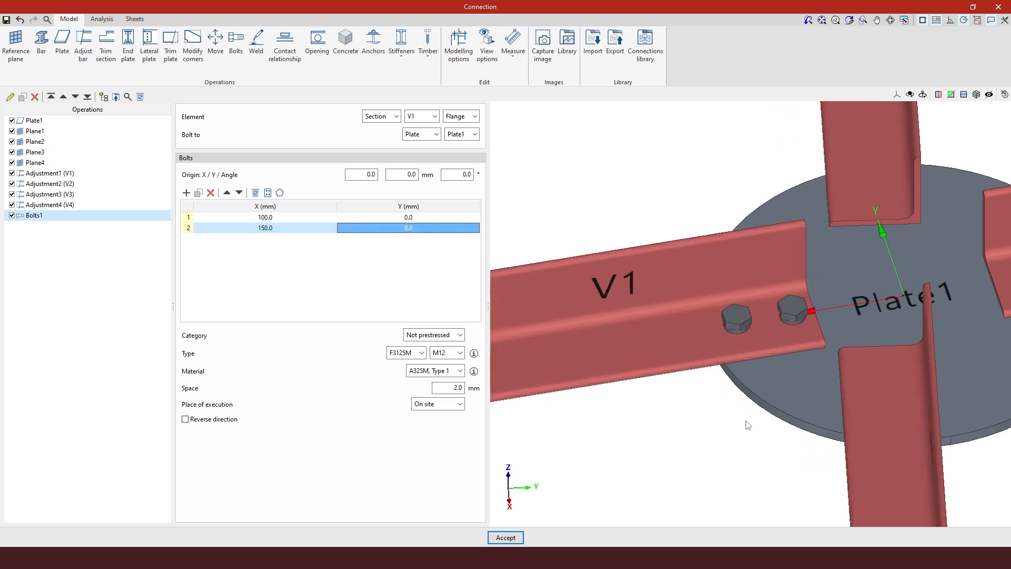
left_click_drag(746, 419, 744, 388)
scroll(744, 388, "down", 3)
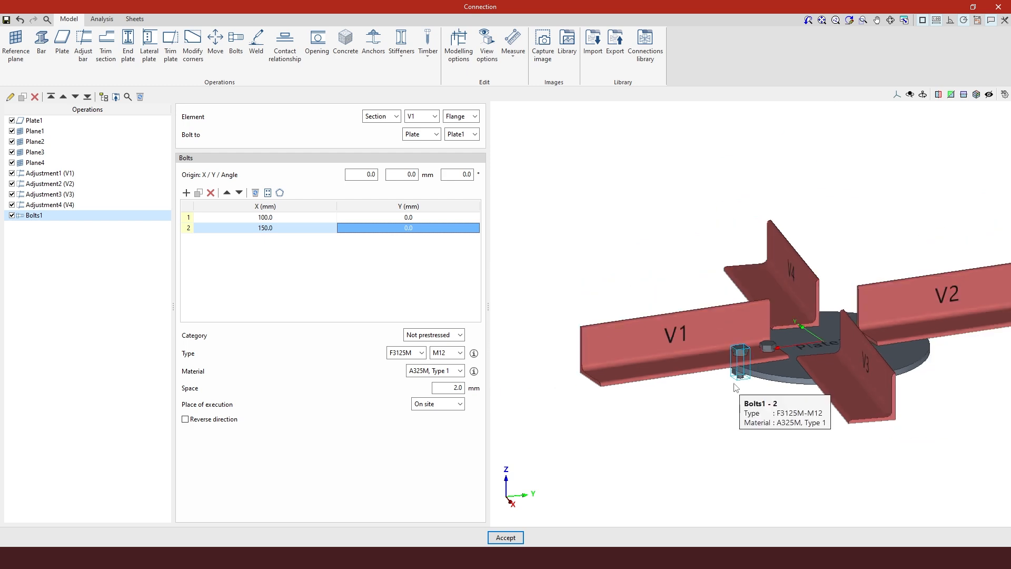
middle_click_drag(847, 385, 790, 402, "shift")
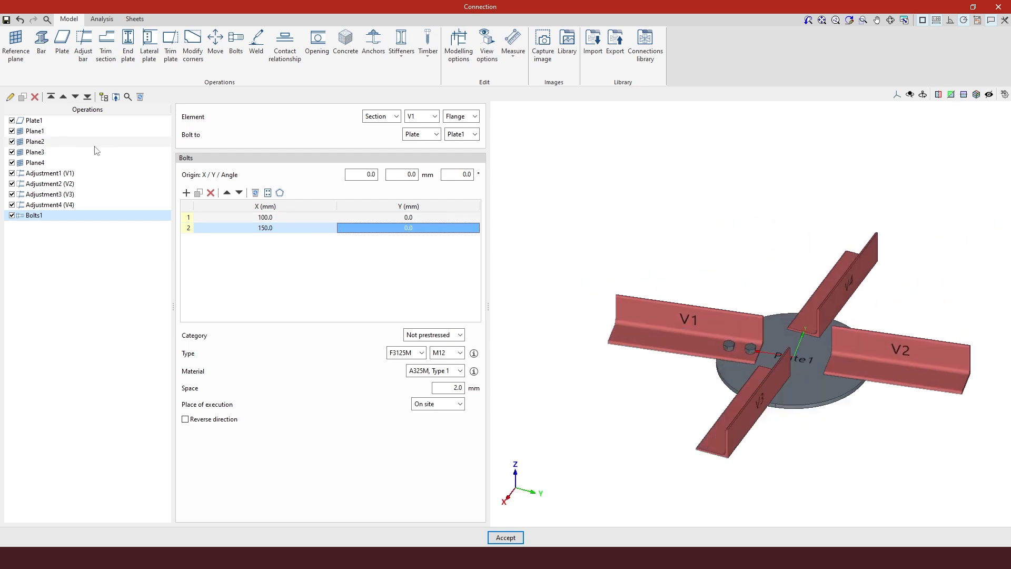
left_click(23, 97)
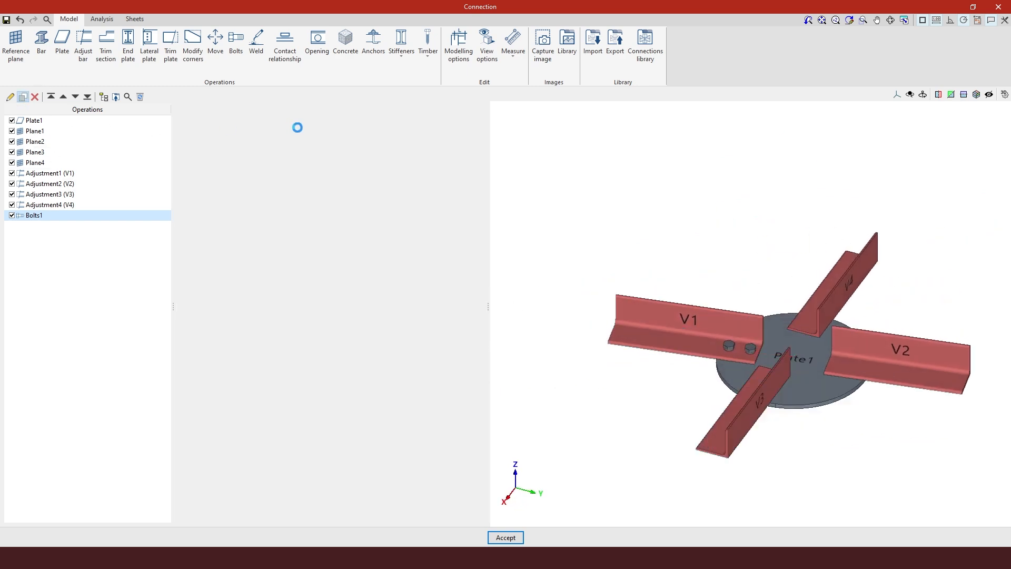
left_click(435, 117)
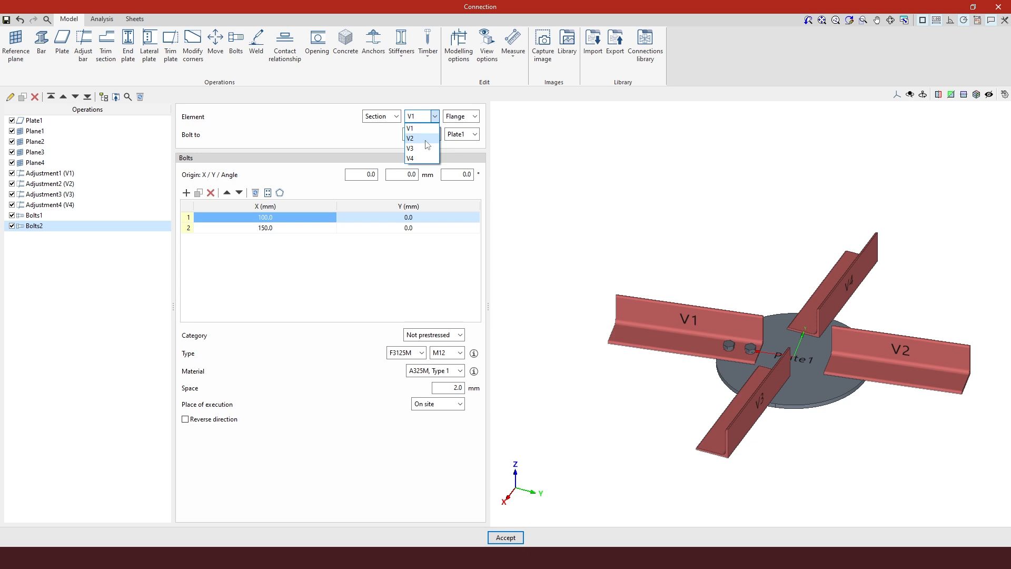
left_click(416, 139)
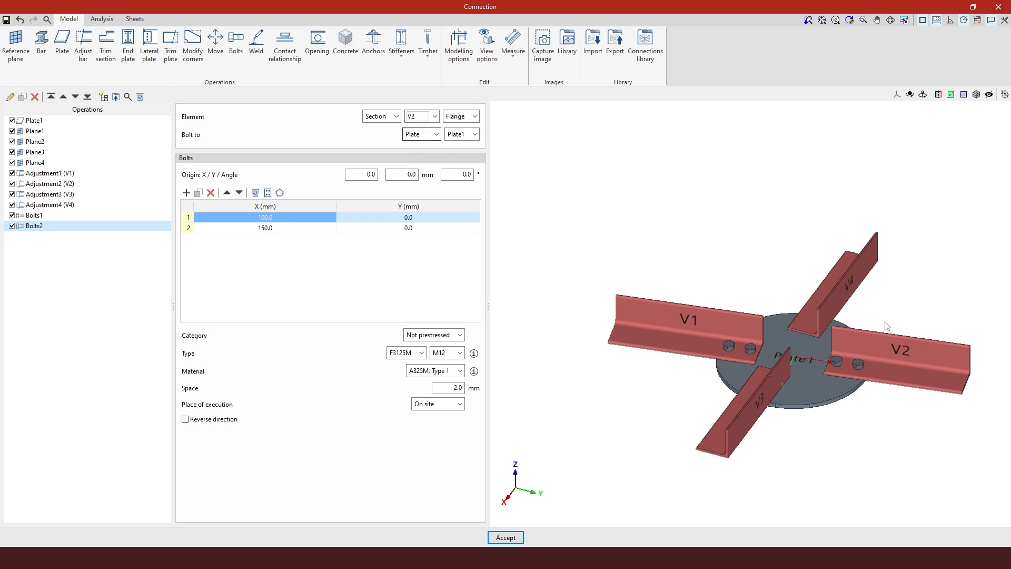
Copy the bolt group two more times, assigning the copies to the flanges of bars V3 and V4.
left_click(23, 96)
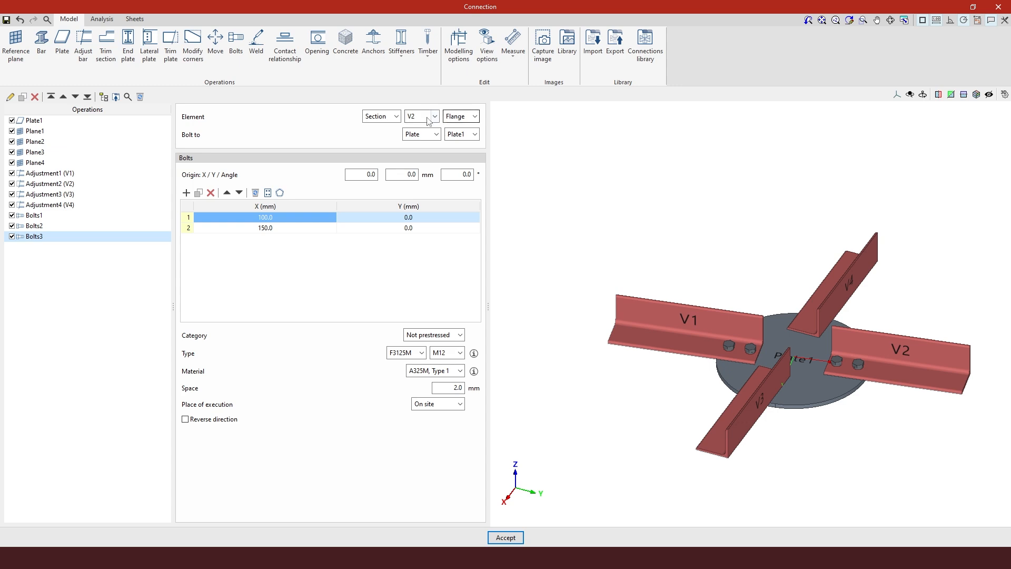
left_click(428, 118)
left_click(428, 148)
mouse_move(799, 408)
middle_mouse_down("shift")
mouse_move(904, 423)
mouse_move(948, 381)
mouse_move(806, 416)
mouse_move(783, 400)
middle_mouse_up("shift")
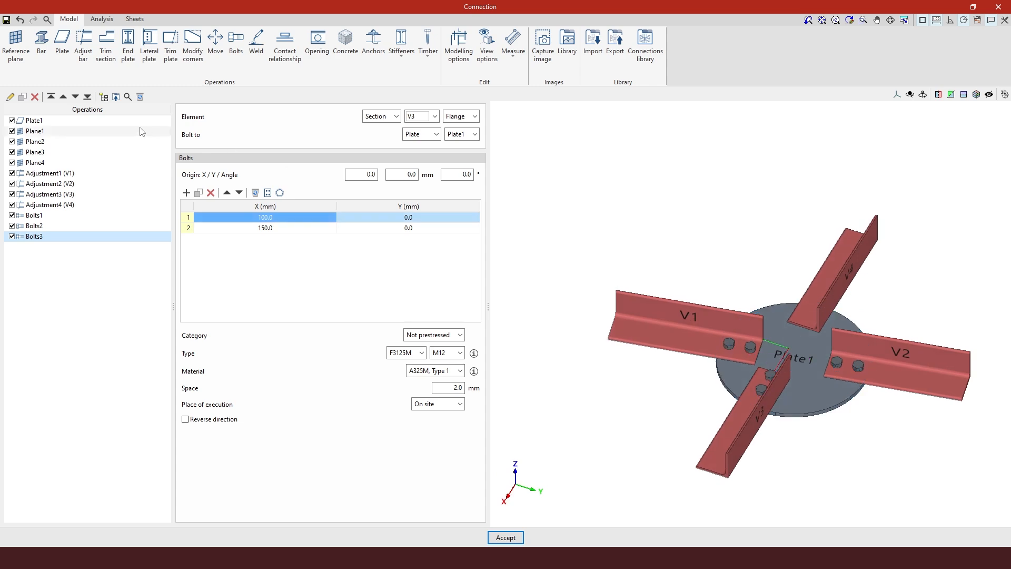
left_click(23, 97)
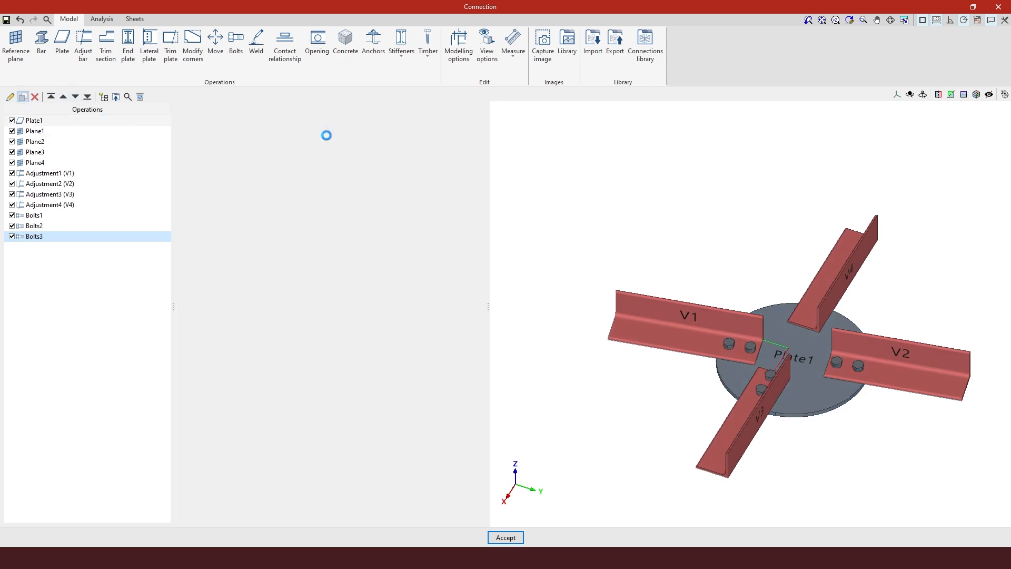
left_click(427, 119)
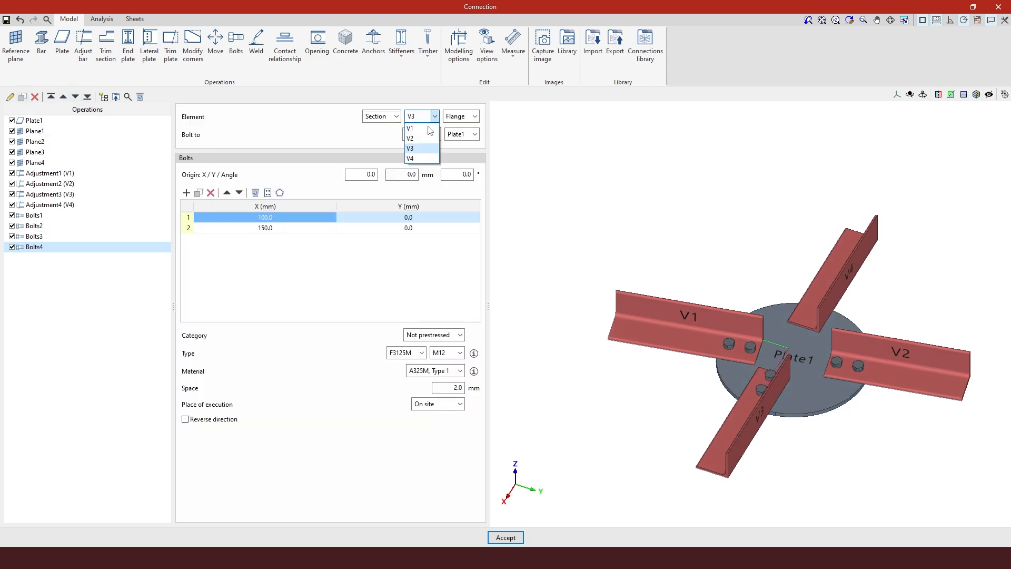
left_click(421, 159)
Set the diameter of the circular plate Plate1 to 400 mm.
middle_click_drag(894, 337, 750, 277)
scroll(865, 383, "up", 2)
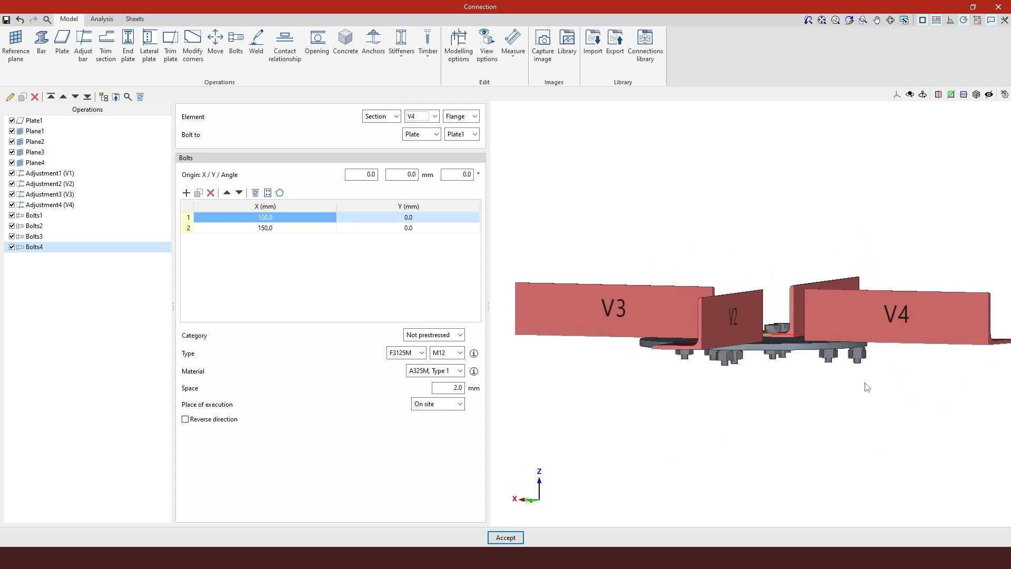
scroll(858, 327, "up", 3)
mouse_move(885, 339)
middle_mouse_down()
mouse_move(908, 301)
mouse_move(885, 332)
middle_mouse_up()
scroll(901, 385, "down", 1)
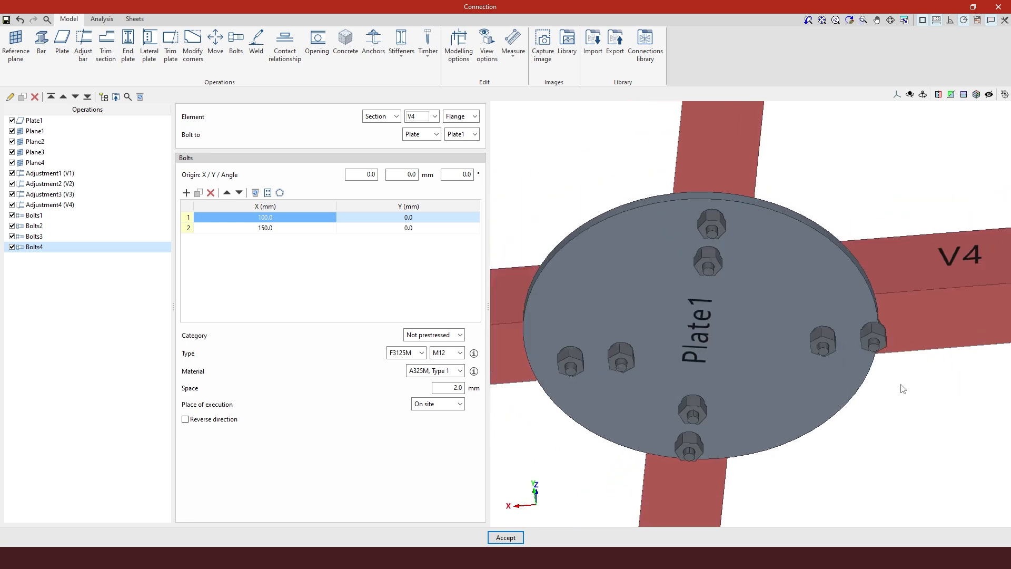
scroll(903, 389, "down", 2)
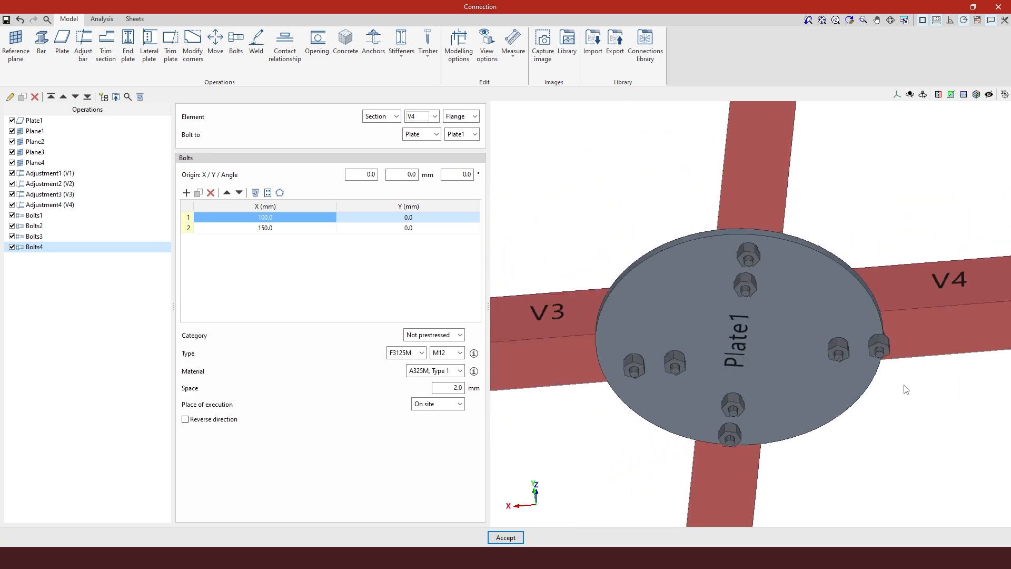
middle_click_drag(908, 389, 684, 482)
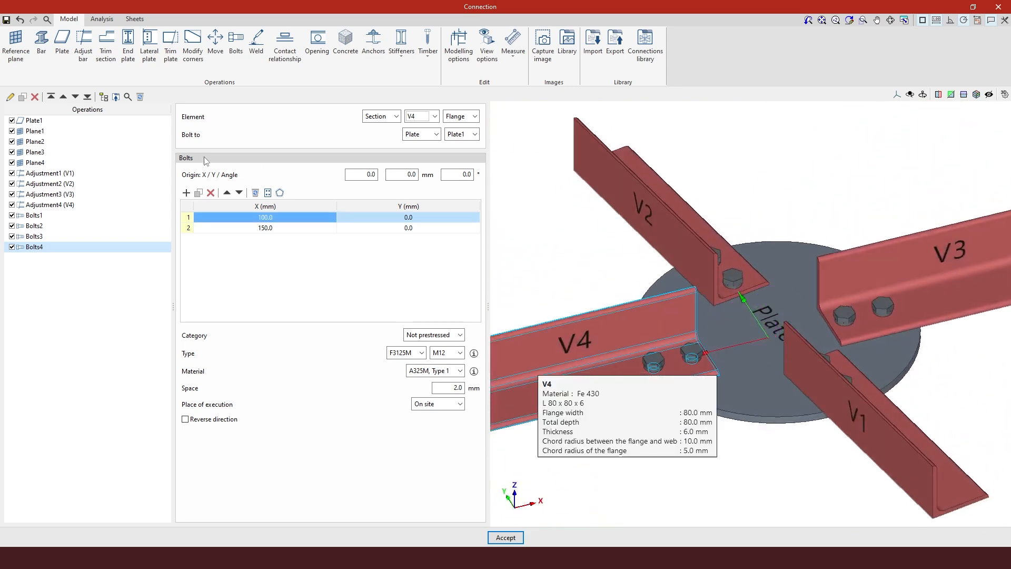
left_click(78, 123)
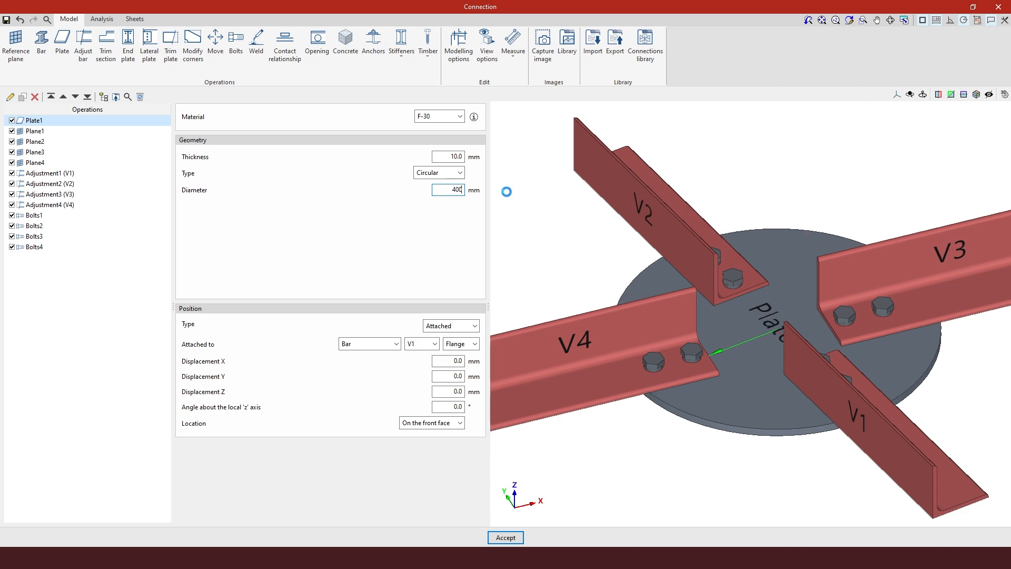
mouse_move(749, 428)
middle_mouse_down("shift")
mouse_move(750, 339)
mouse_move(765, 432)
middle_mouse_up("shift")
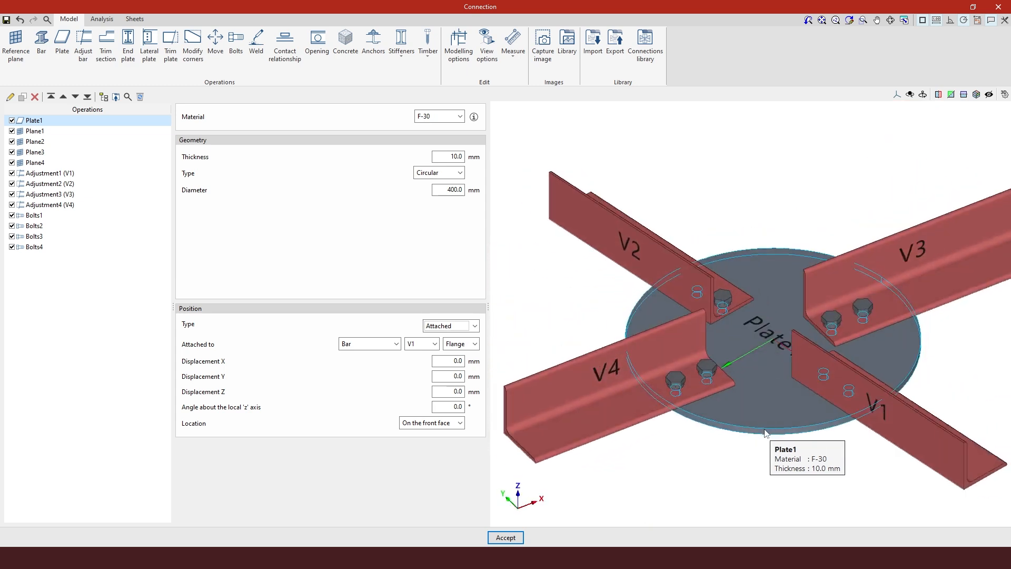